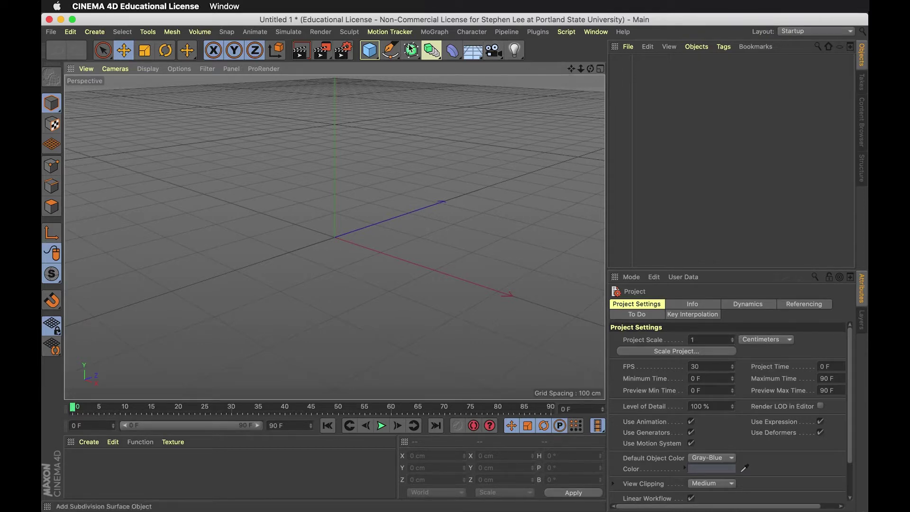
Step: Add a MoText object and replace its default text with a first line reading "DES 408"
left_click(440, 33)
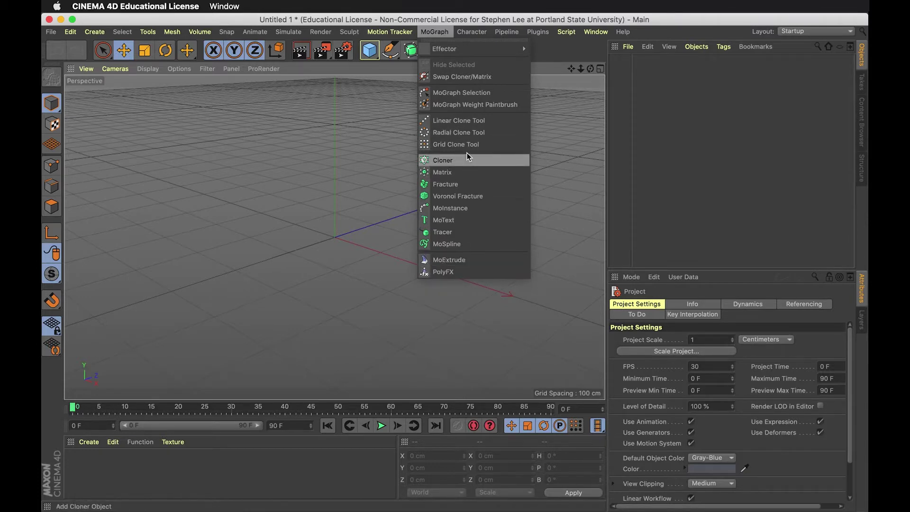
left_click(463, 225)
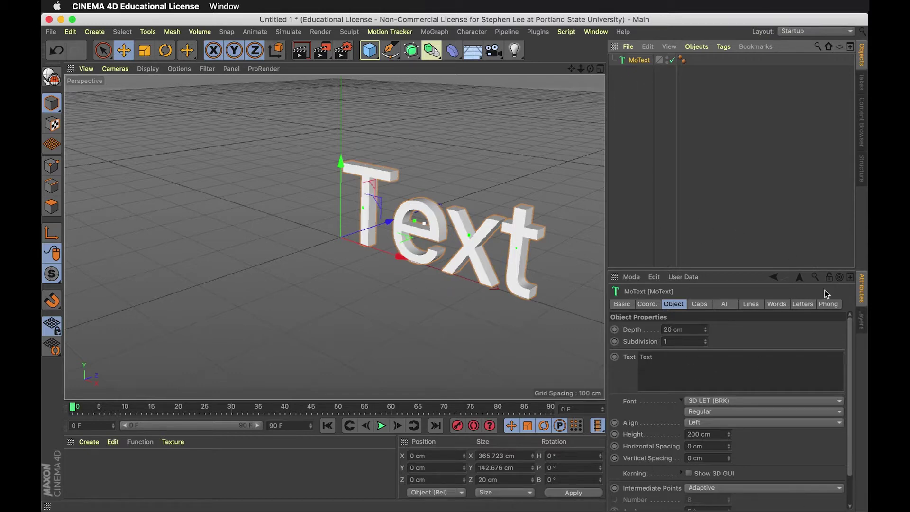
left_click(682, 363)
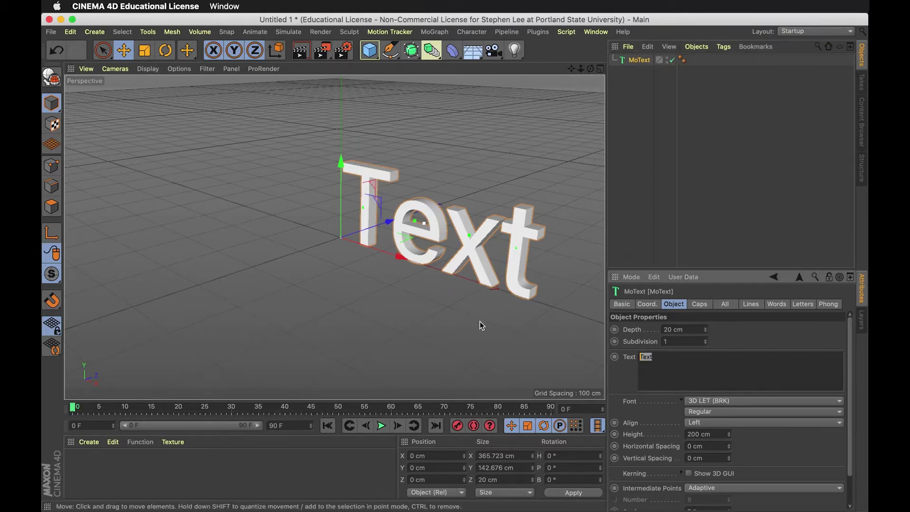
type("DEs")
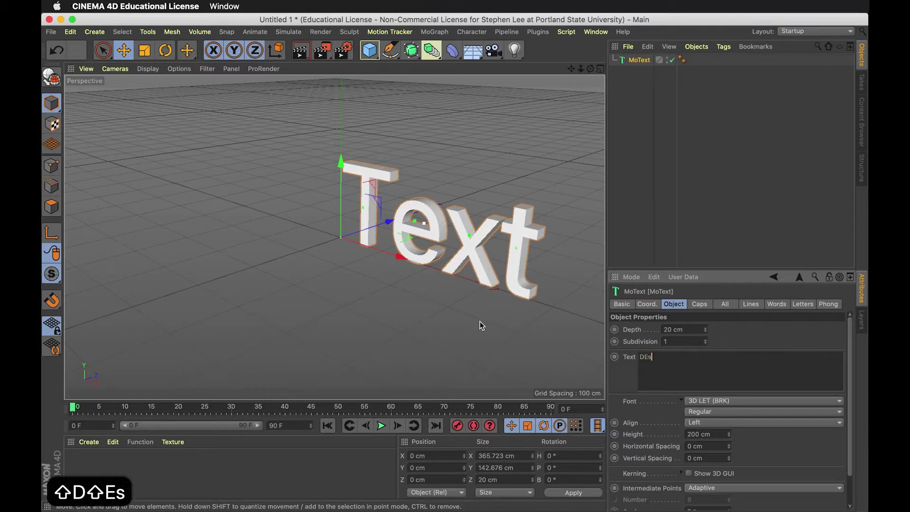
key("BackSpace")
type("S 4")
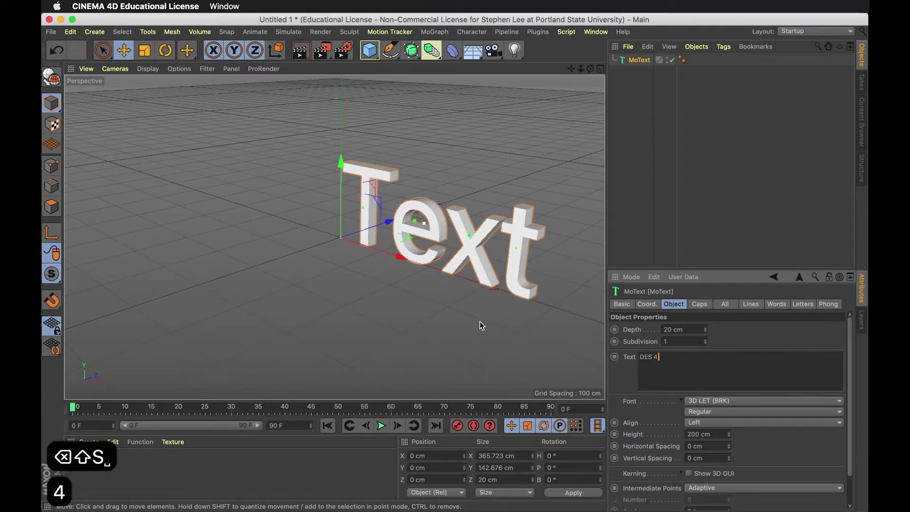
type("08")
key("Return")
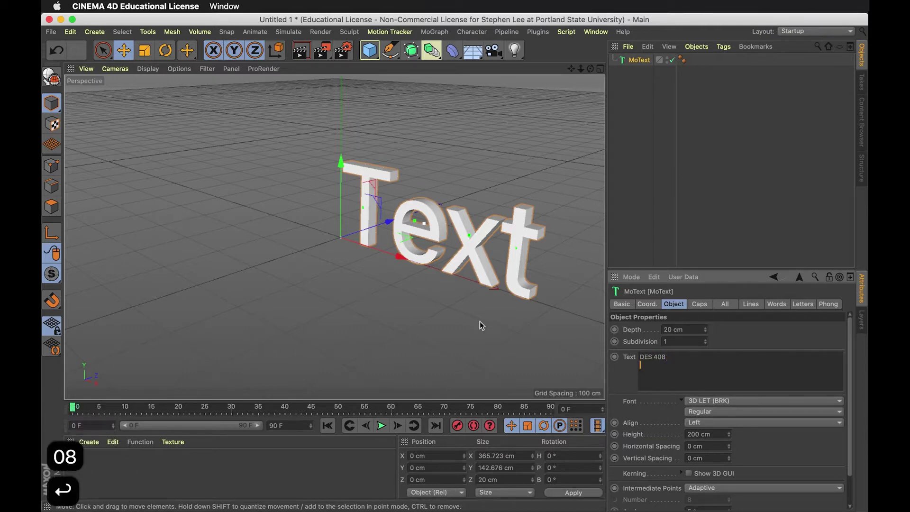
Step: Enter "AR + 3D" as the second line of the MoText and apply the text
type("AR")
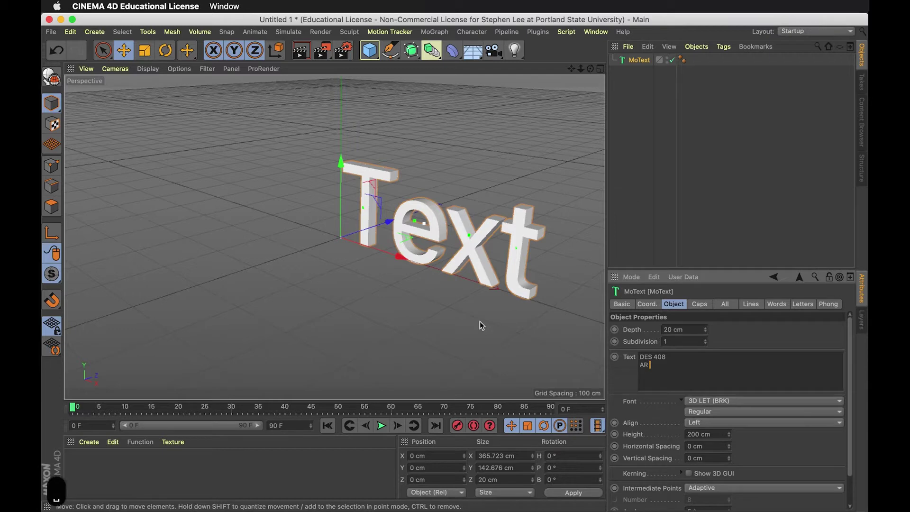
type(" +")
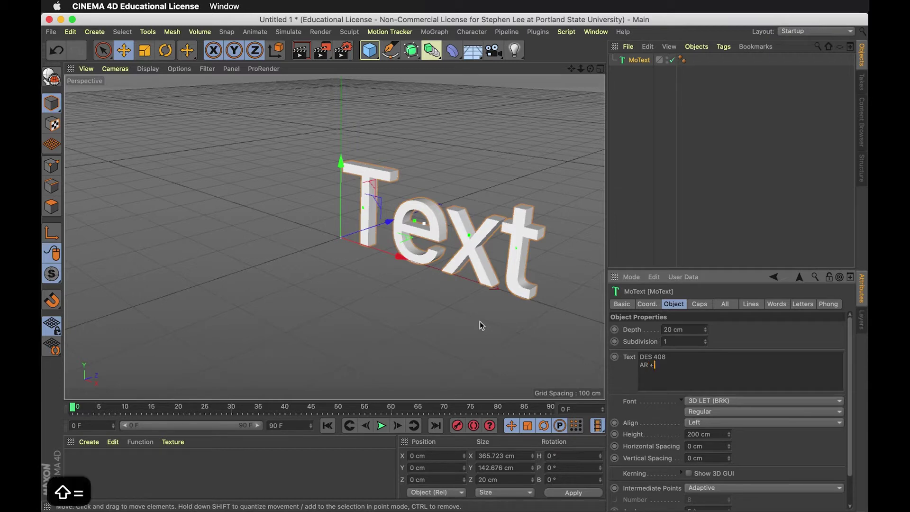
type(" #D")
key("BackSpace")
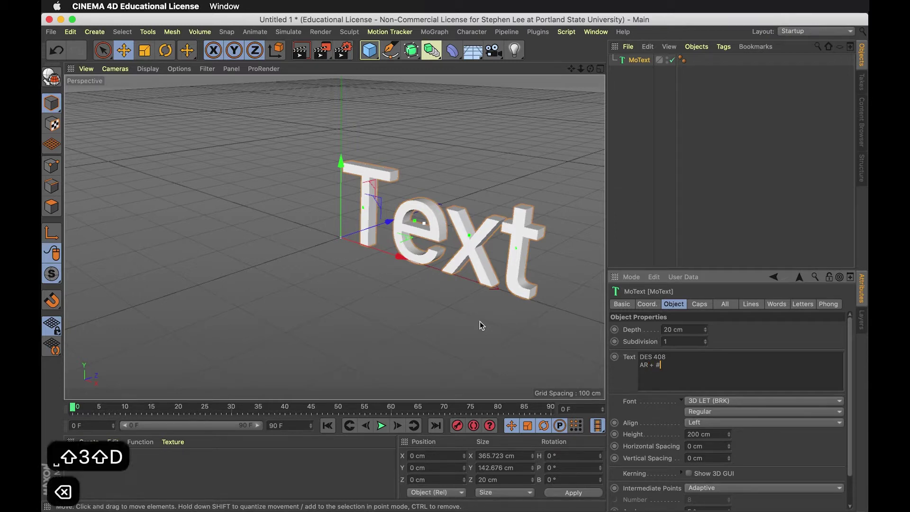
key("BackSpace")
type("#")
key("BackSpace")
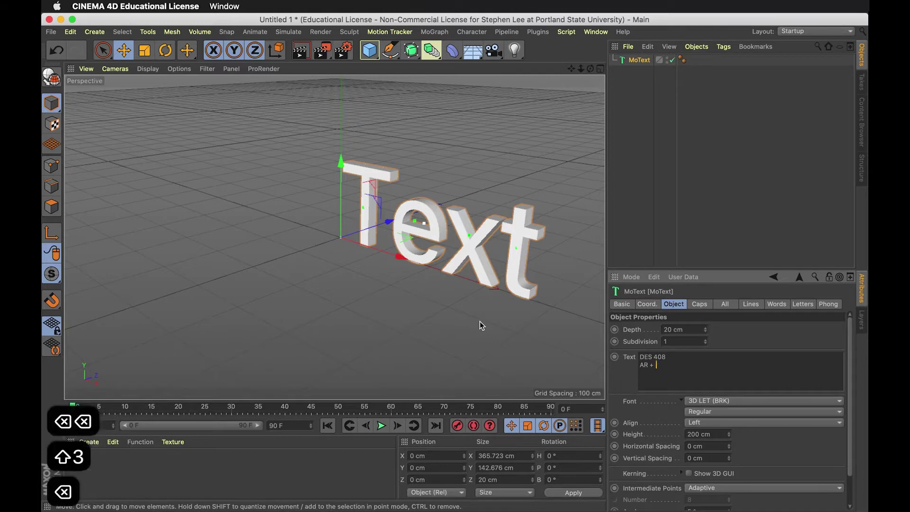
type("3D")
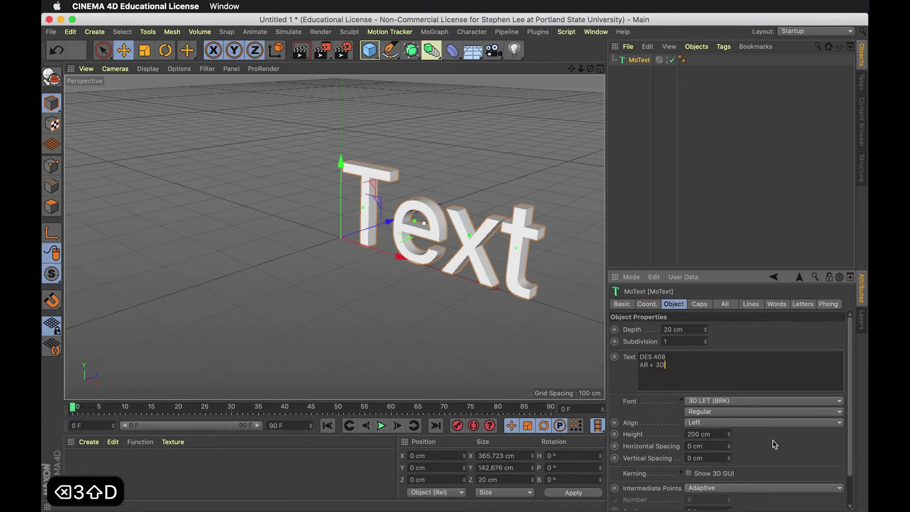
left_click(772, 440)
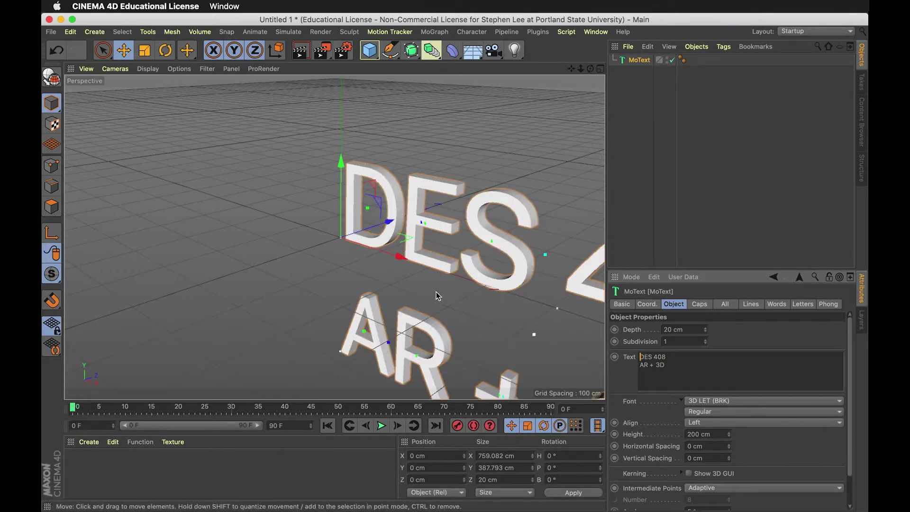
Step: Examine the two-line 3D text from several angles and distances in the perspective view
middle_click_drag(330, 296, 240, 246, "alt")
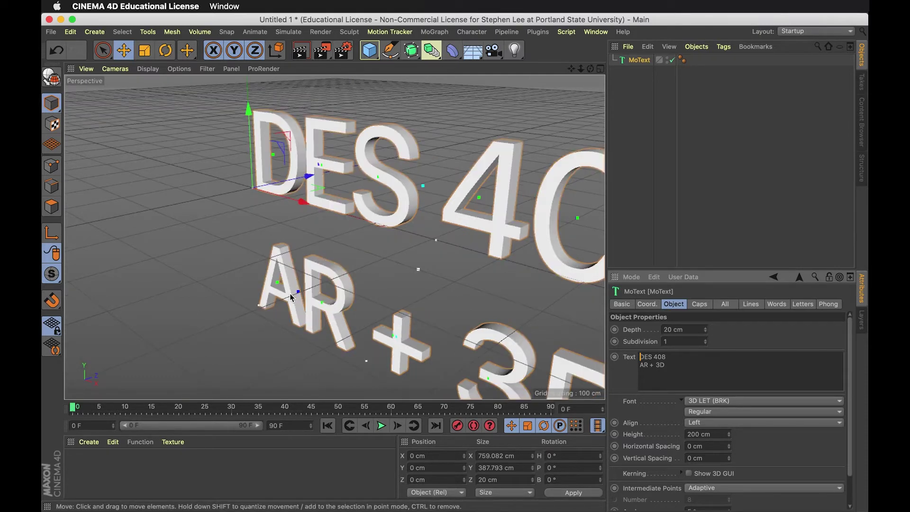
left_click(650, 138)
left_click(637, 60)
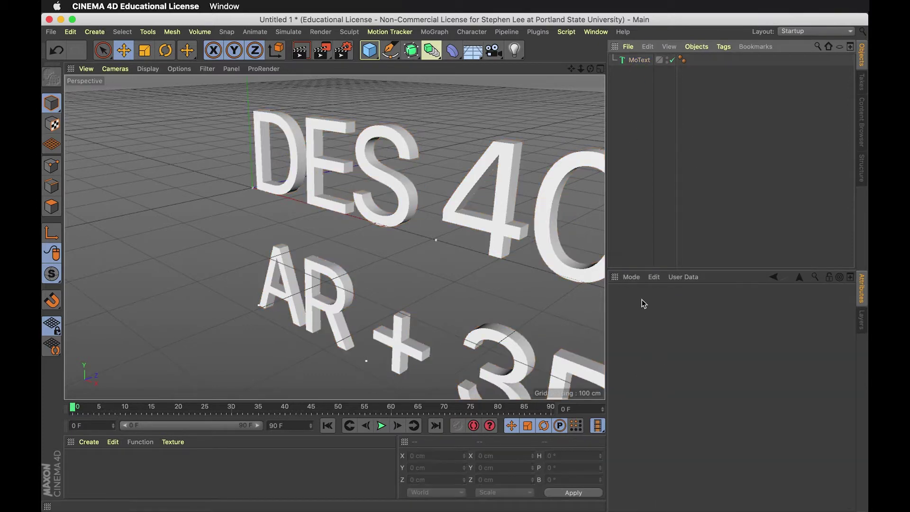
left_click(676, 377)
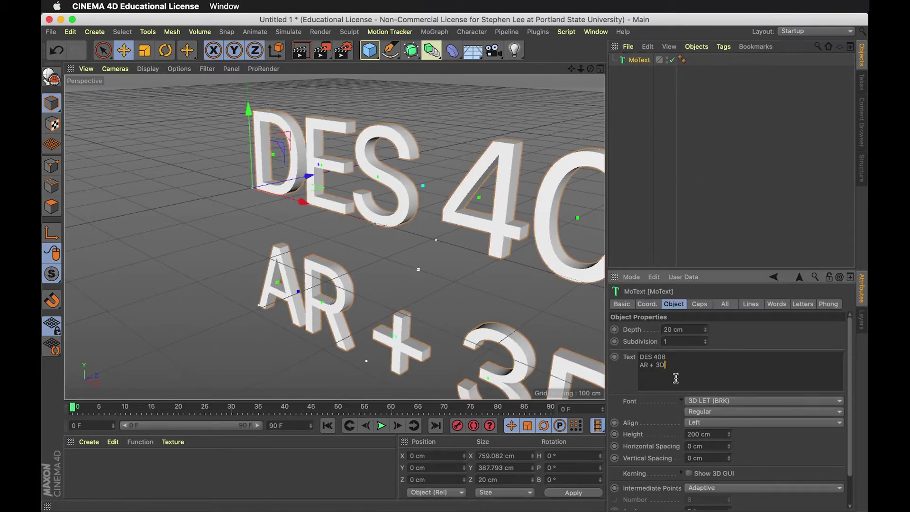
left_click(682, 197)
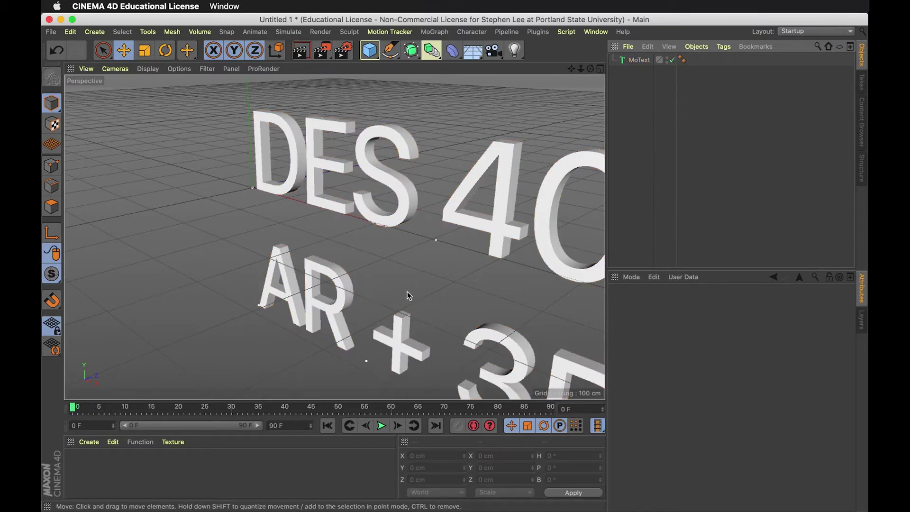
key("1")
left_click_drag(408, 291, 346, 262)
key("2")
key("3")
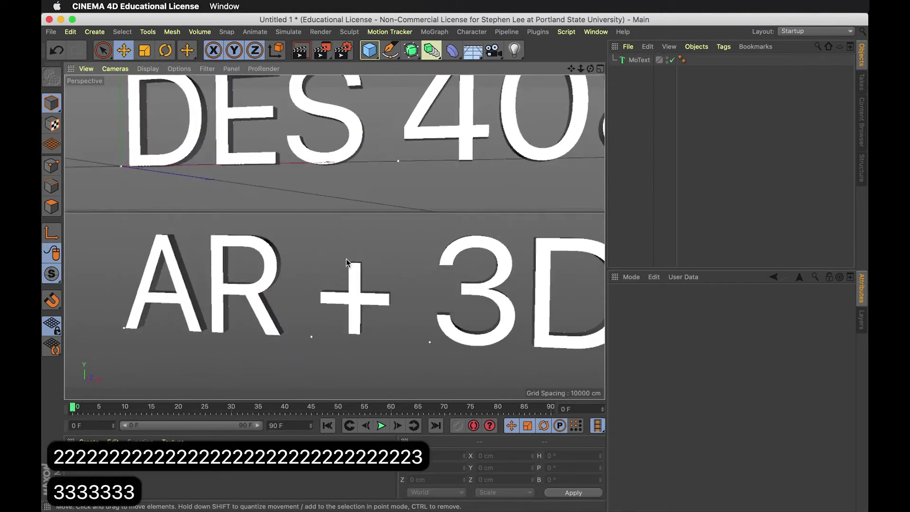
scroll(339, 273, "down", 5)
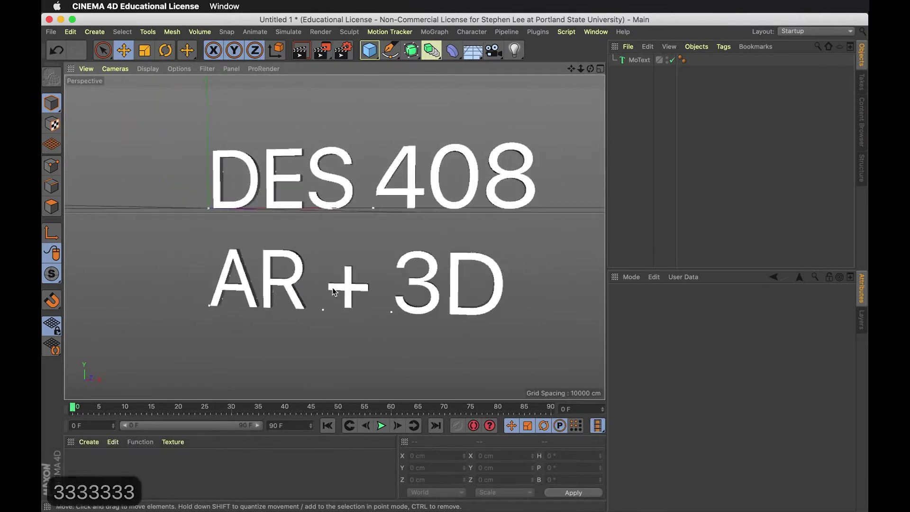
scroll(332, 288, "up", 3)
key("1")
left_click_drag(332, 288, 329, 266)
key("2")
key("3")
key("3")
key("1")
key("3")
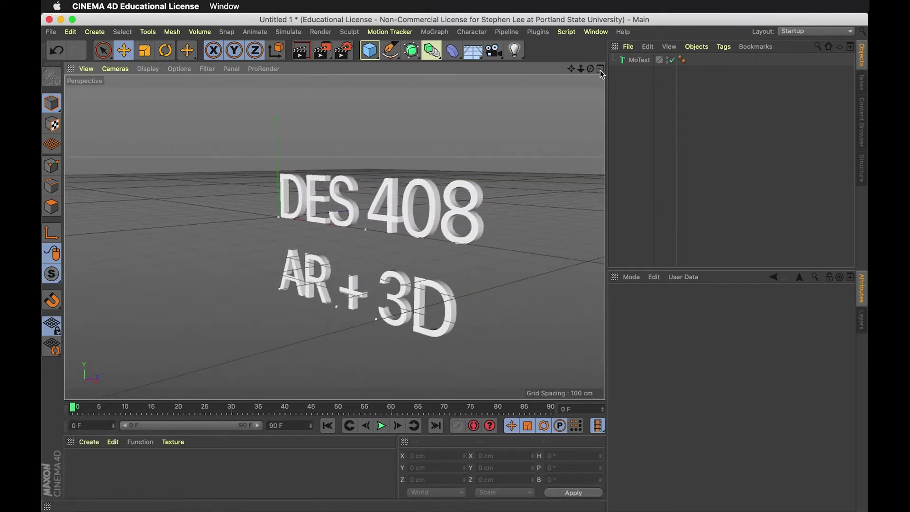
Step: Inspect the text in the four-view layout, then return to the full perspective view
left_click(600, 69)
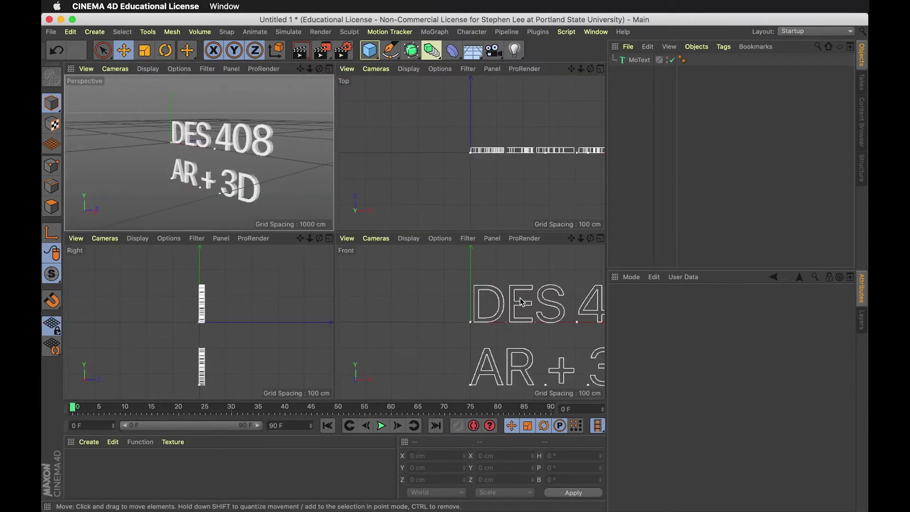
key("1")
left_click_drag(552, 159, 512, 147)
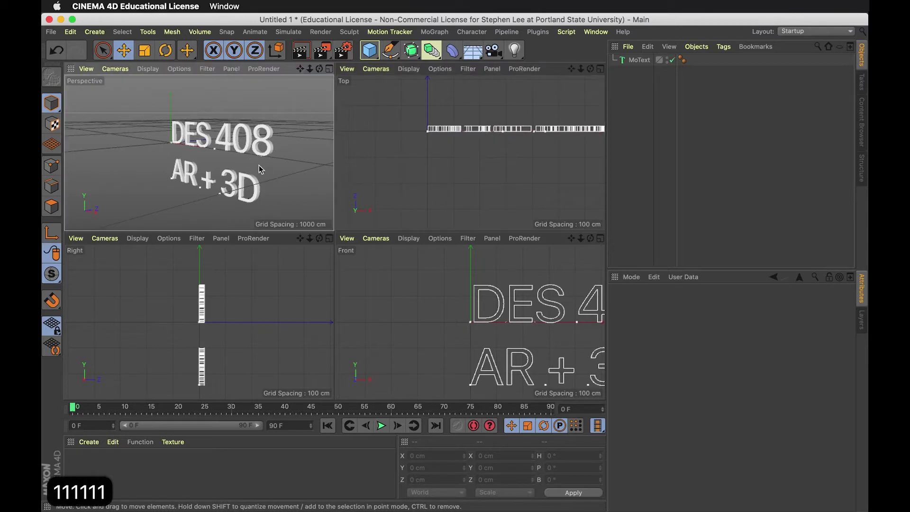
left_click_drag(277, 163, 227, 162)
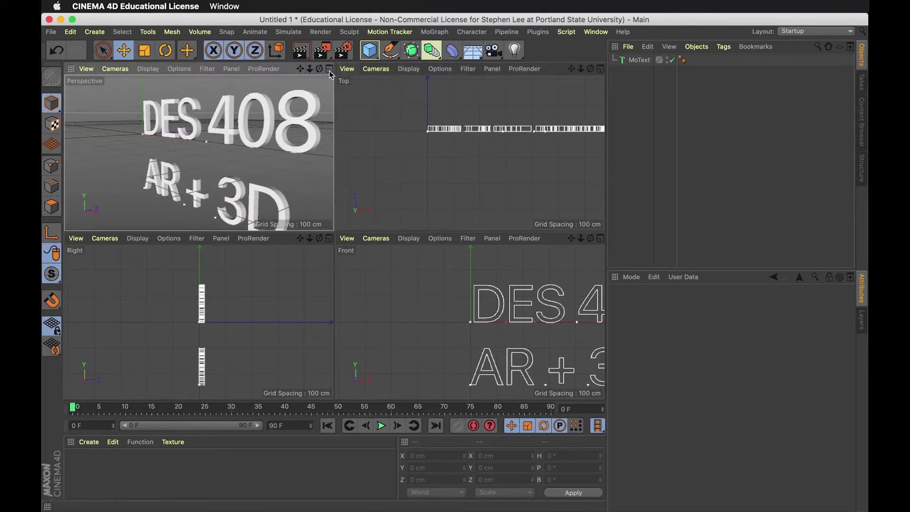
middle_click(334, 97)
key("3")
left_click_drag(416, 240, 448, 231)
Step: Try the Black Han Sans and OMPLEX fonts on the MoText object
left_click(638, 60)
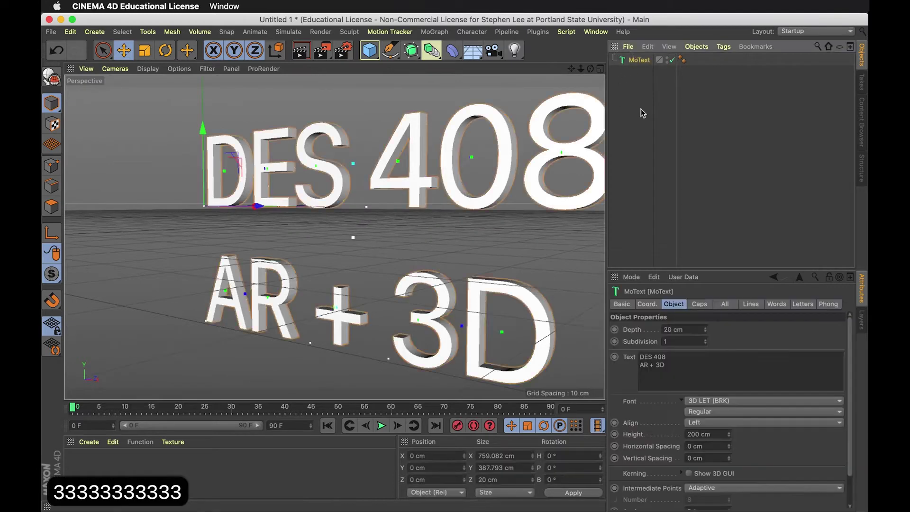
left_click(732, 390)
left_click(737, 402)
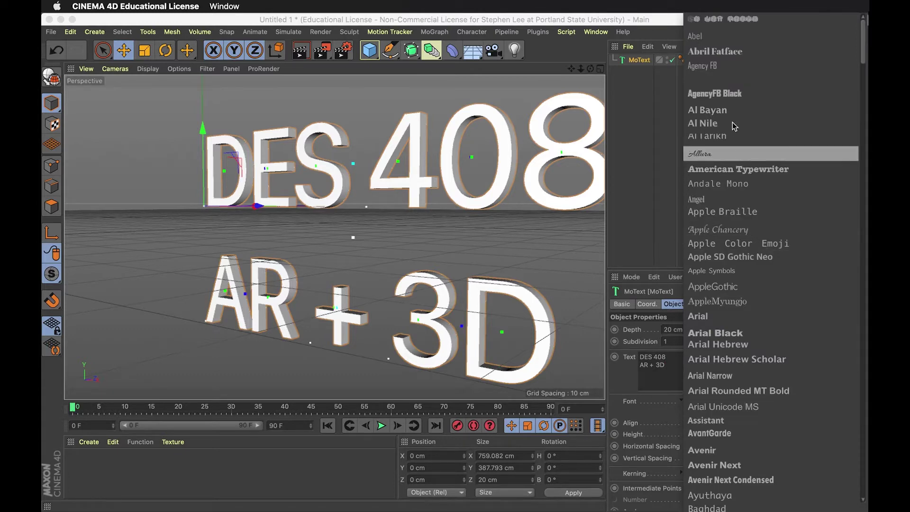
scroll(725, 431, "down", 5)
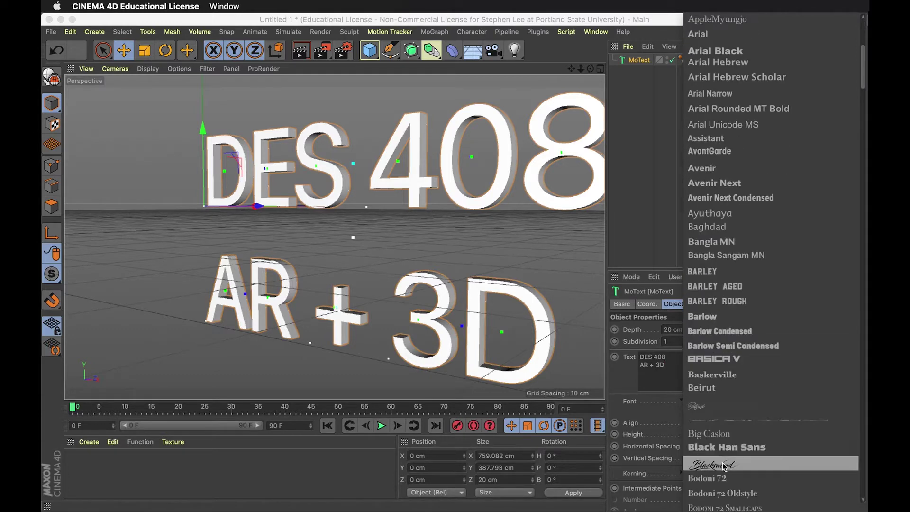
scroll(725, 459, "down", 1)
left_click(727, 440)
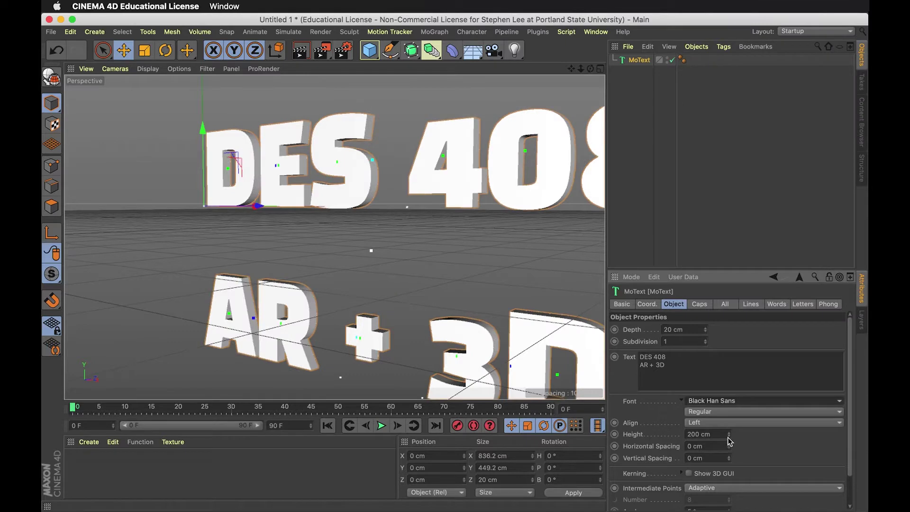
left_click(732, 403)
scroll(730, 457, "down", 8)
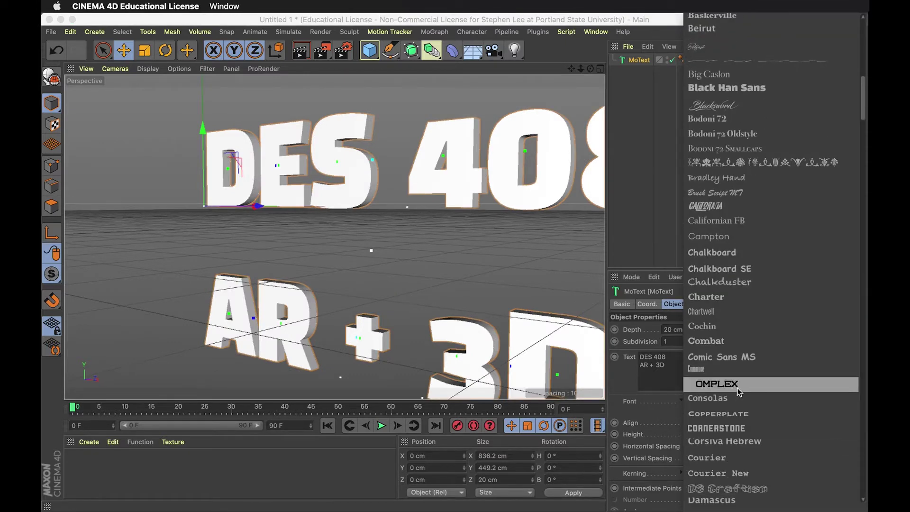
left_click(736, 387)
Step: Set the MoText object's font to DIN
left_click(735, 404)
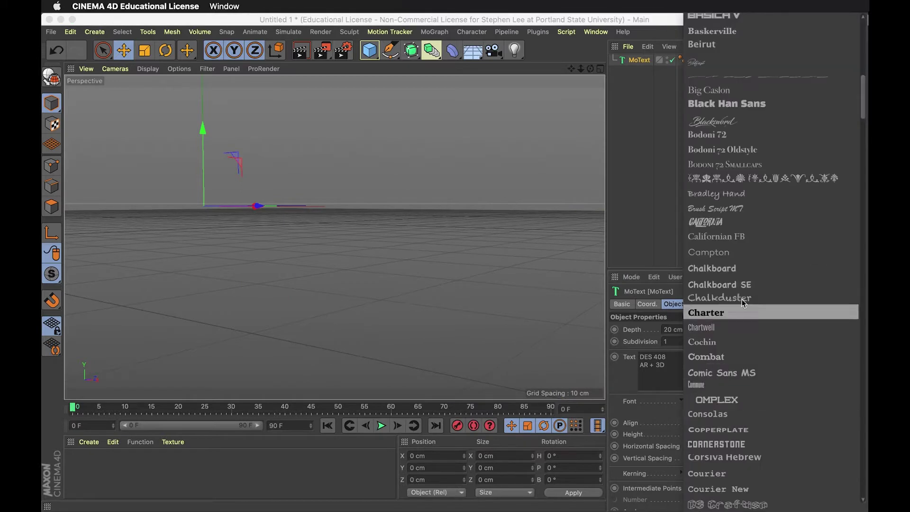
scroll(736, 449, "down", 2)
scroll(736, 450, "down", 3)
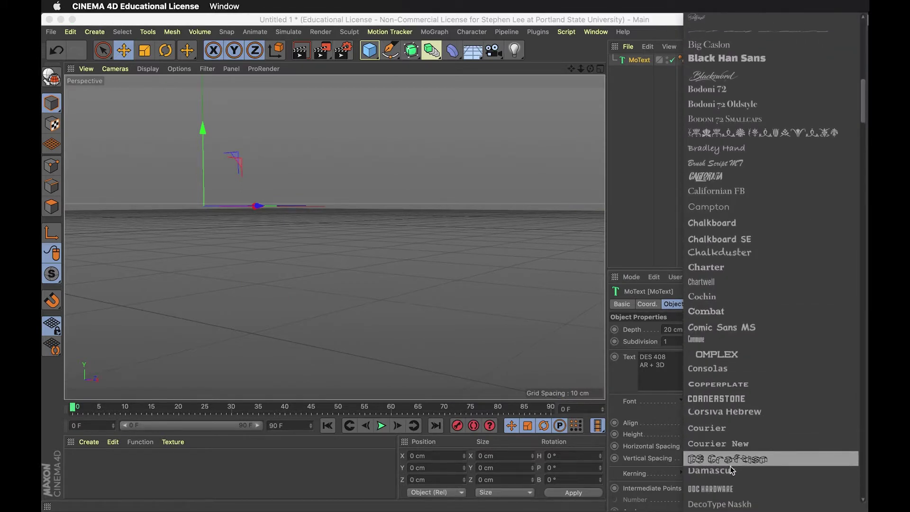
scroll(727, 477, "down", 2)
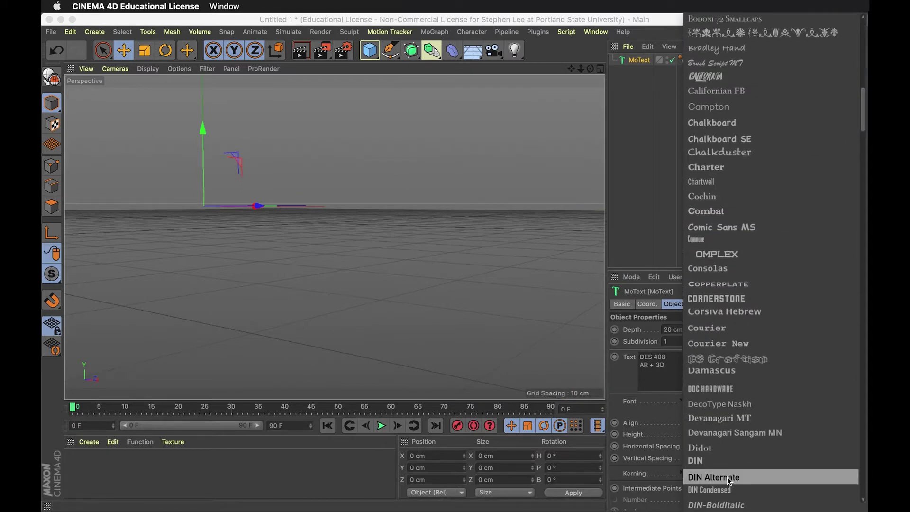
left_click(728, 467)
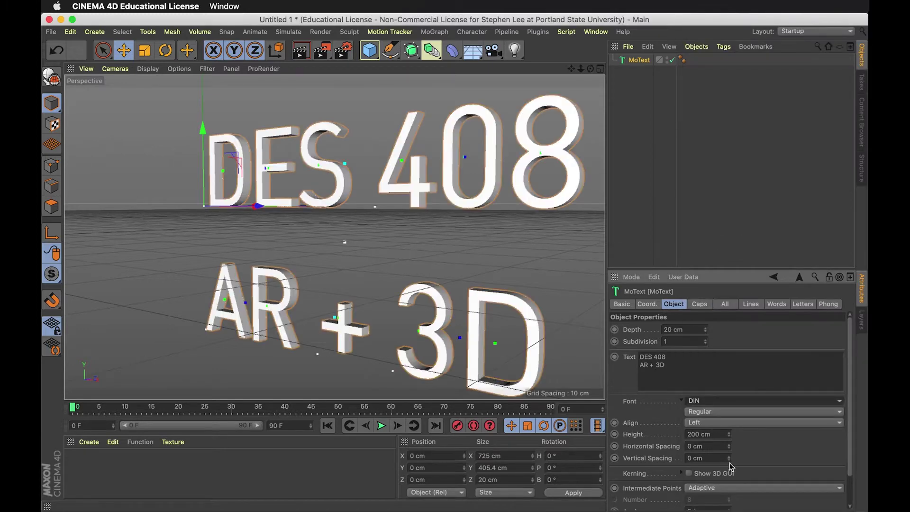
Step: Tighten the text's horizontal spacing to -9 cm and its vertical spacing to -57 cm
left_click_drag(423, 311, 456, 295)
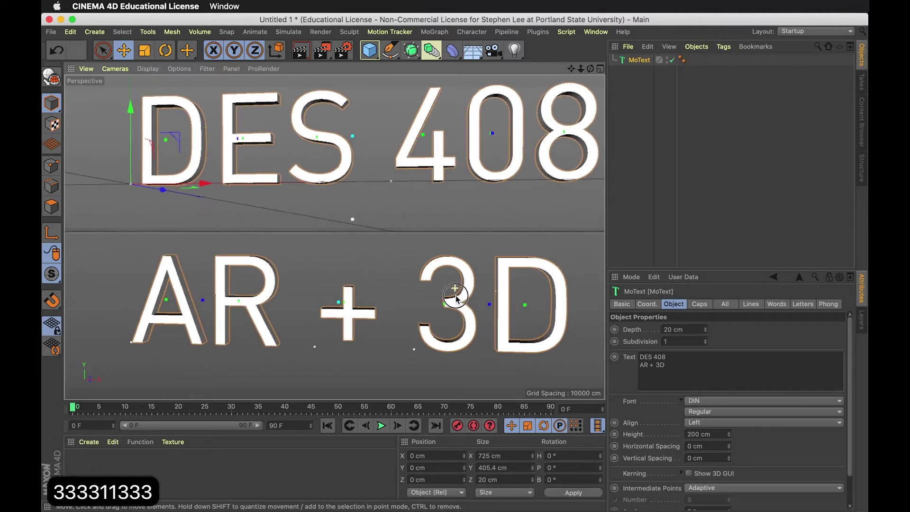
left_click_drag(731, 448, 731, 464)
scroll(405, 265, "down", 3)
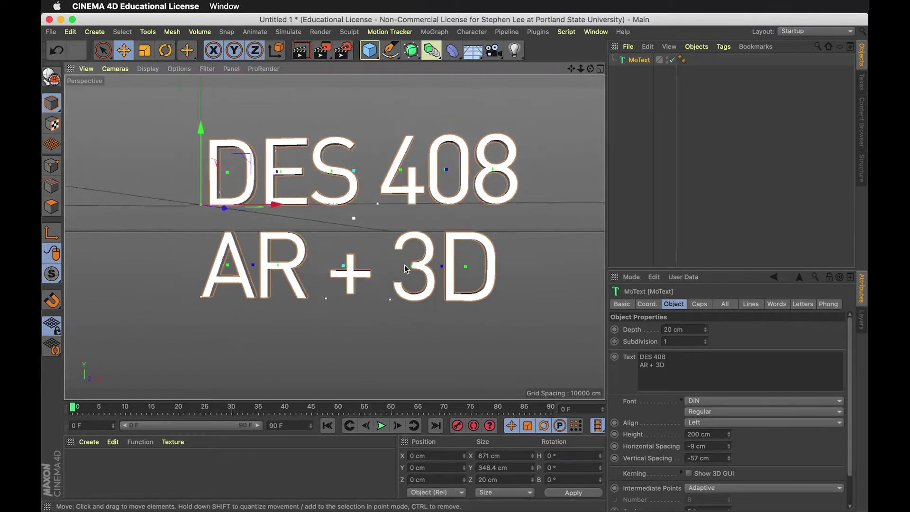
Step: Duplicate the MoText object in the object list and select the original
left_click(645, 72)
left_click(637, 60)
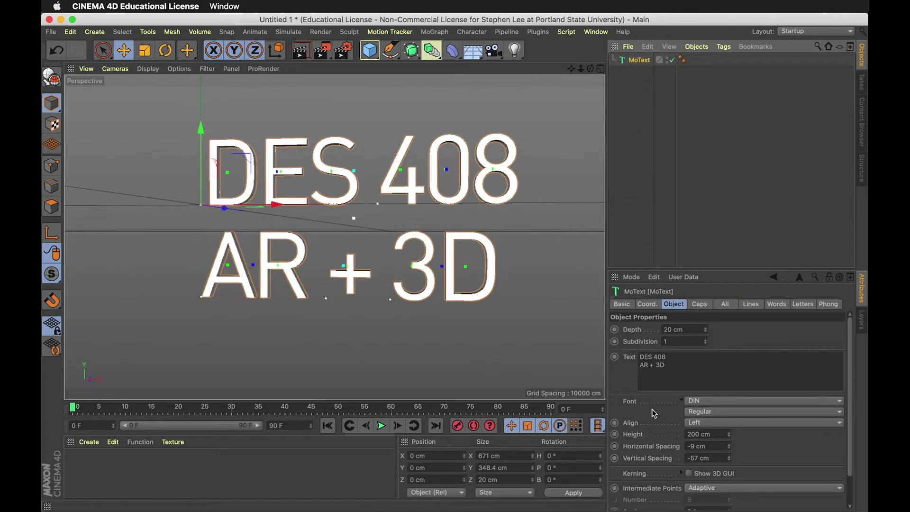
left_click_drag(637, 60, 643, 76, "ctrl")
left_click(638, 60)
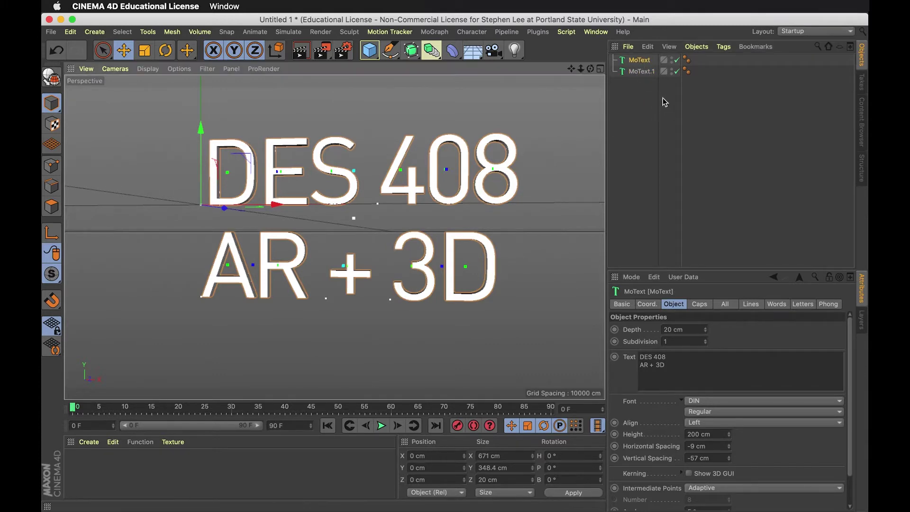
Step: Delete the "AR + 3D" line from the original MoText object's text and rename the object "DES 408"
left_click_drag(669, 366, 624, 361)
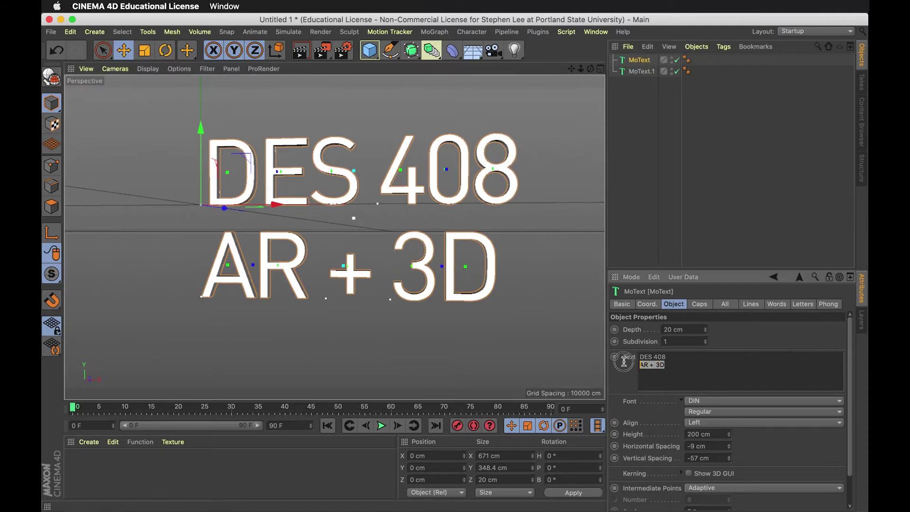
key("BackSpace")
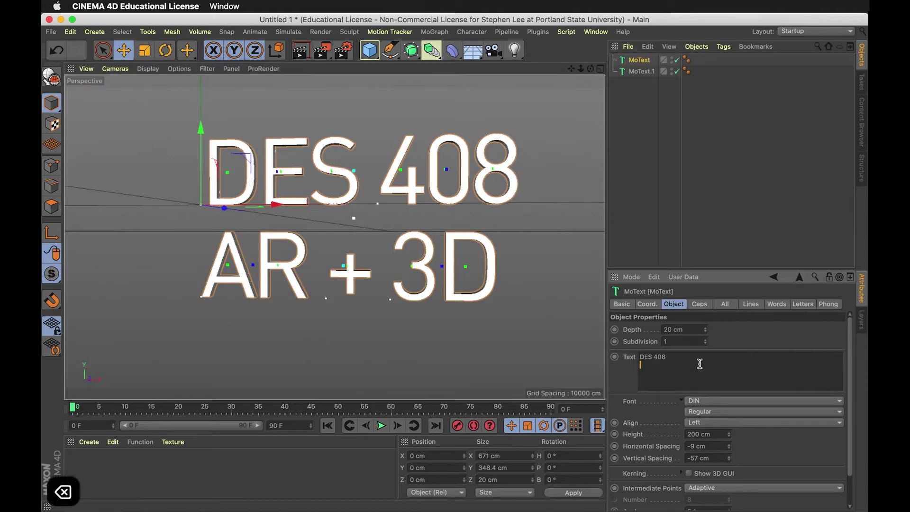
left_click(640, 61)
double_click(640, 61)
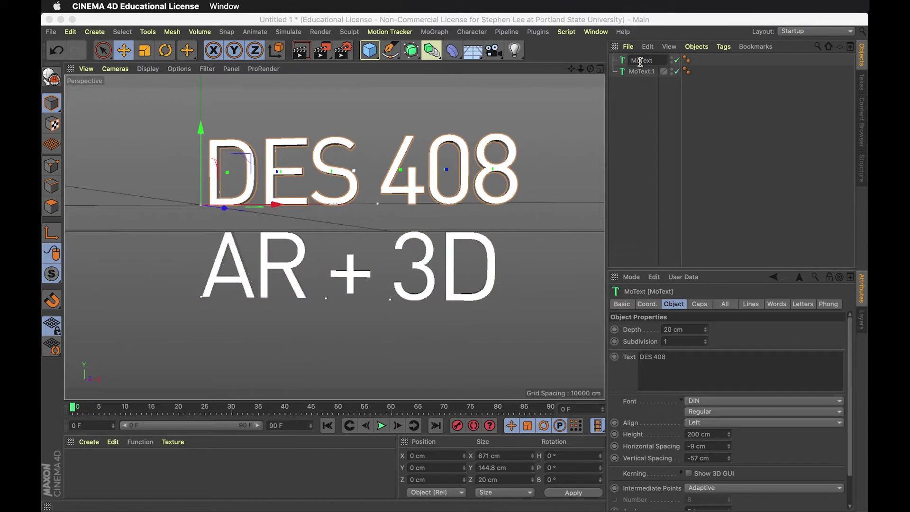
key("super+a")
type("DES 4")
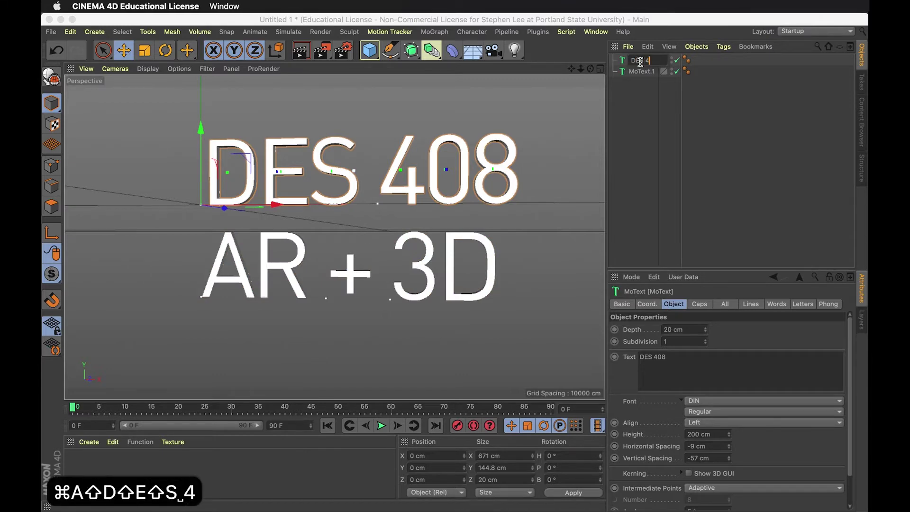
type("08")
key("Return")
Step: Rename the duplicate MoText object "AR 3D"
double_click(640, 71)
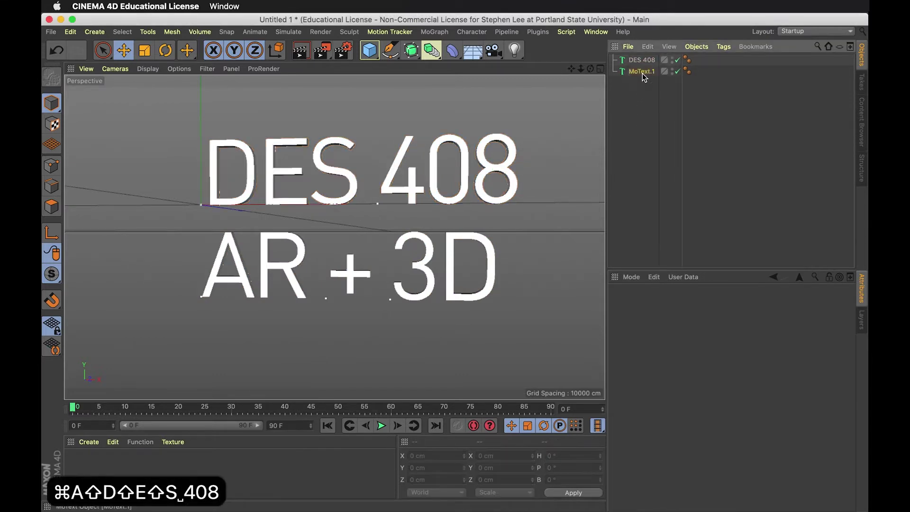
key("super+a")
type("AR 3D")
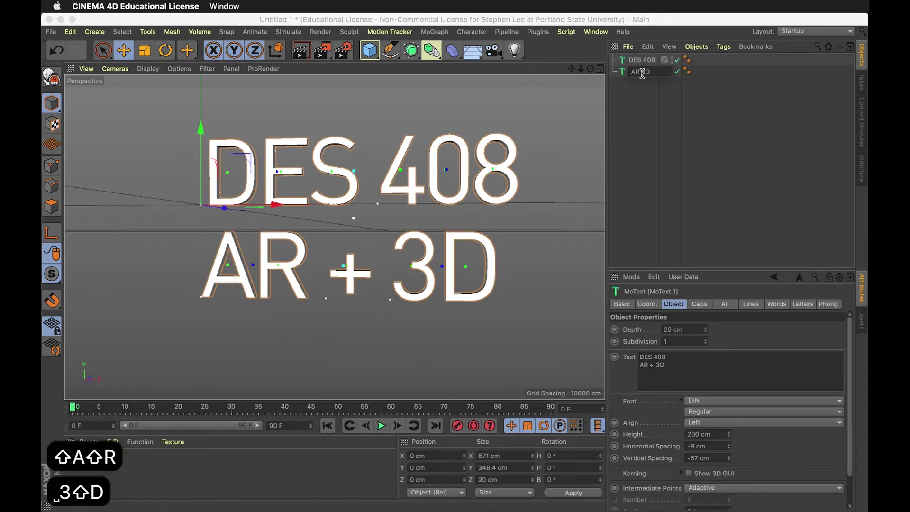
key("Return")
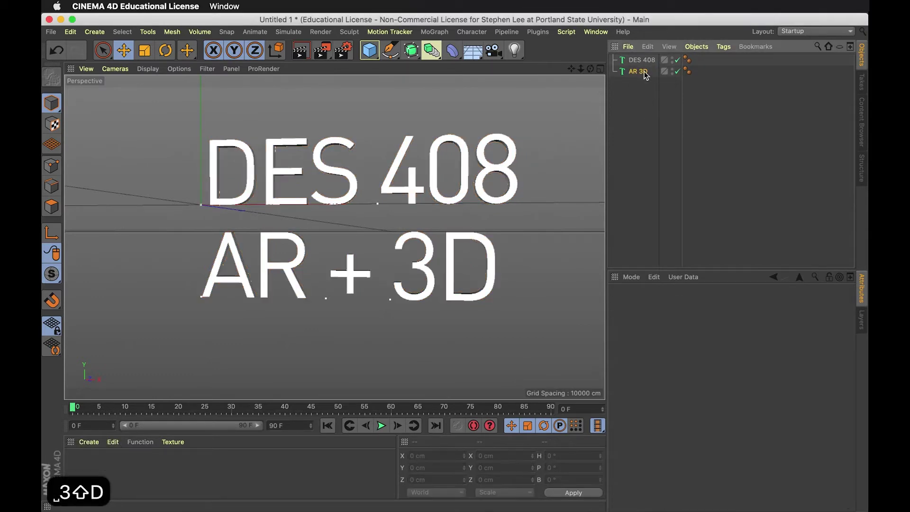
Step: Remove the "DES 408" line and the leftover blank line from the AR 3D object's text, keeping only "AR + 3D"
left_click(681, 356)
key("BackSpace")
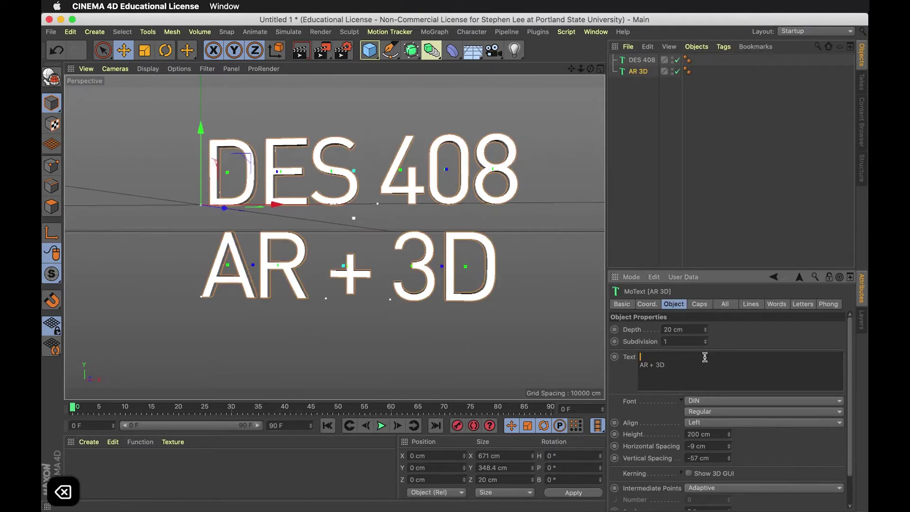
left_click(654, 177)
left_click(638, 71)
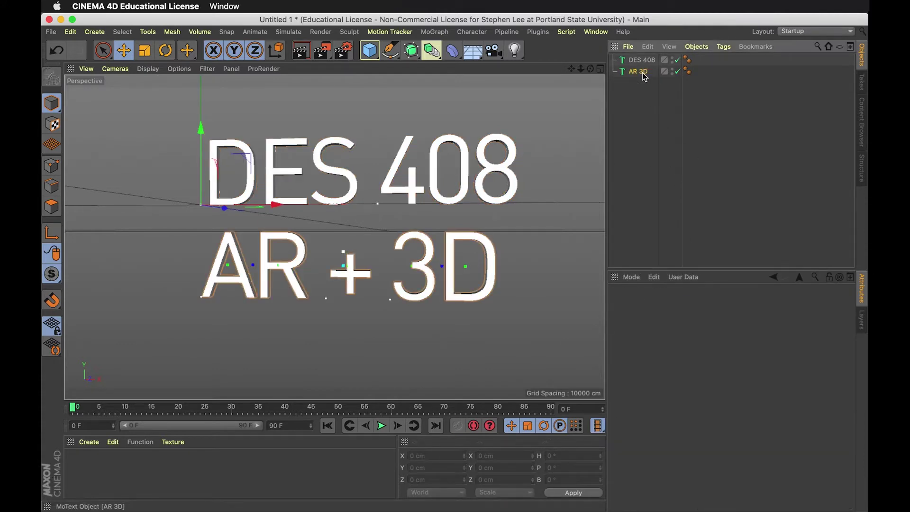
left_click(665, 364)
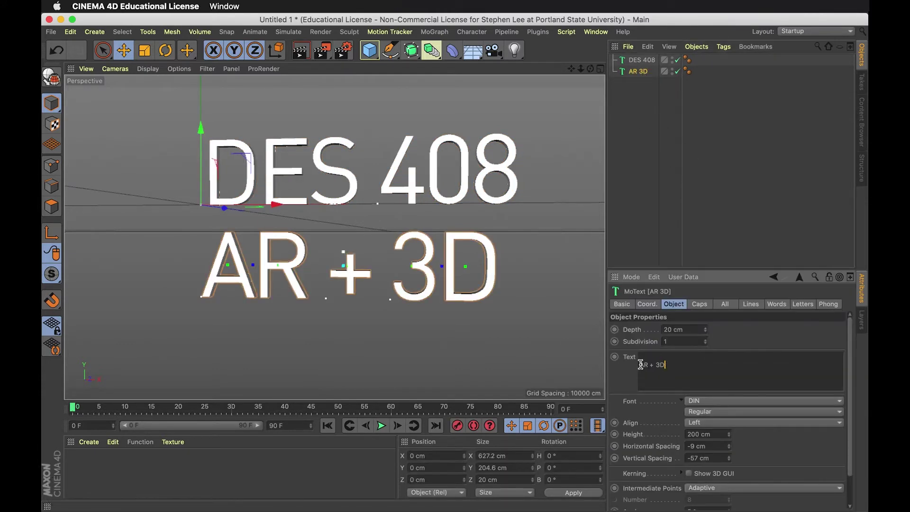
key("BackSpace")
left_click(726, 133)
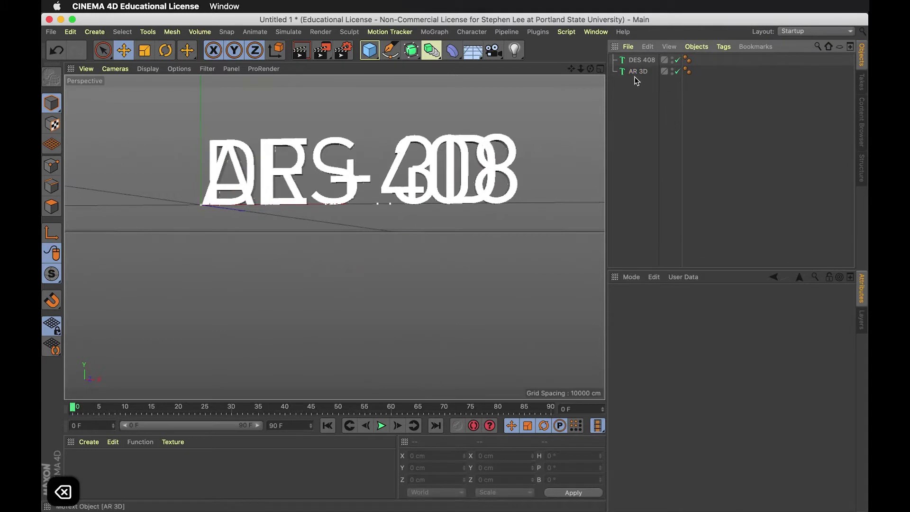
Step: Move the AR 3D text straight down about 216 cm along the Y axis, below the DES 408 text
left_click(348, 150)
key("e")
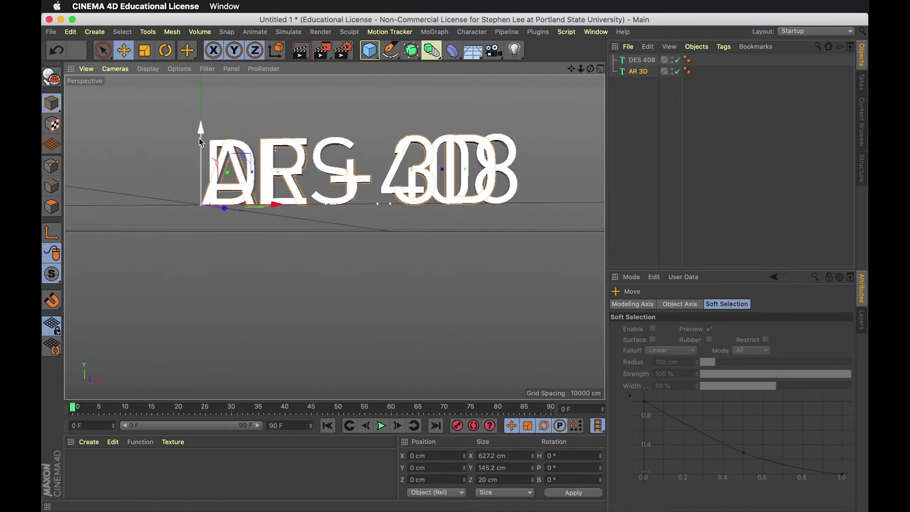
key("e")
key("e")
key("e")
key("e")
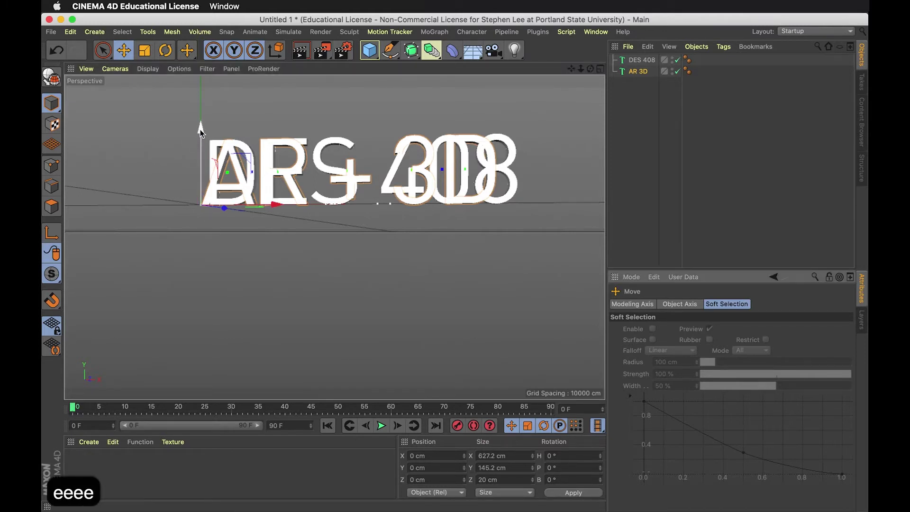
key("e")
left_click_drag(200, 129, 192, 231)
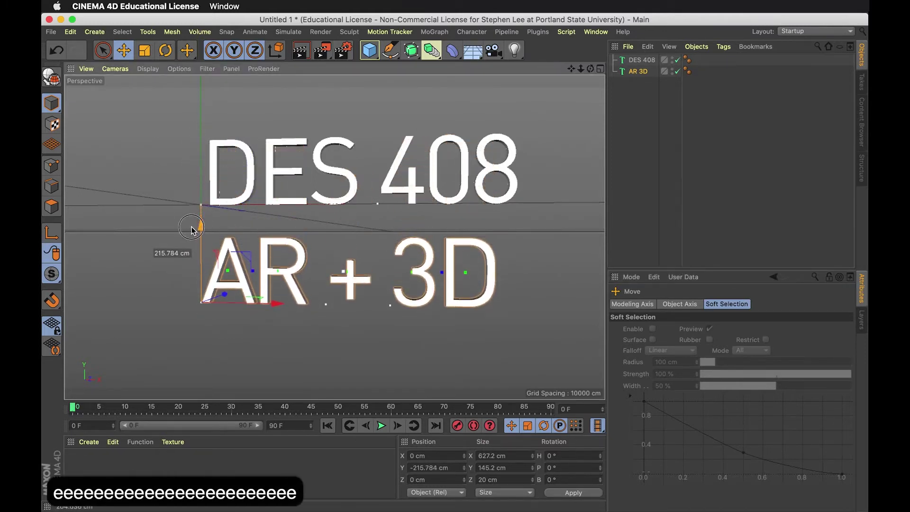
Step: Try rotating the AR 3D text around its vertical axis and undo the rotation
key("r")
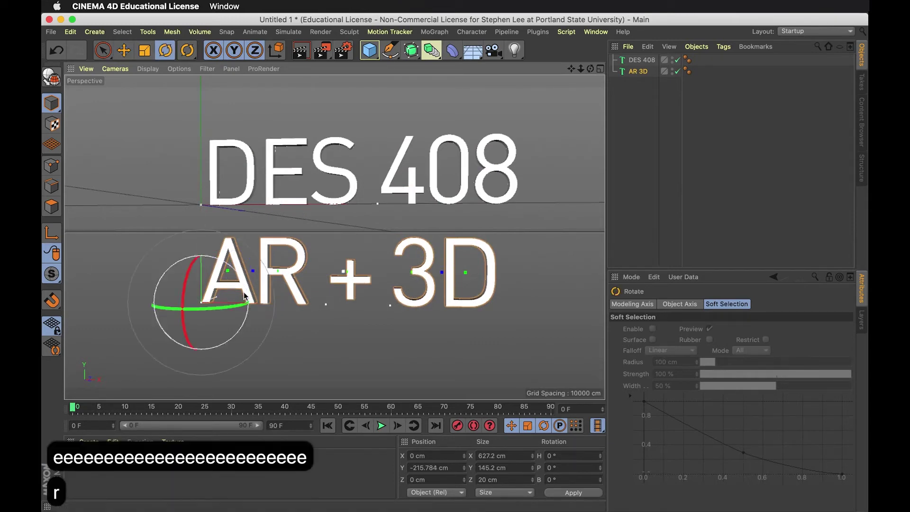
key("r")
key("r")
key("r")
key("r")
key("r")
key("r")
key("r")
key("r")
key("r")
key("r")
key("r")
key("r")
key("r")
key("r")
key("r")
key("r")
key("r")
key("r")
left_click_drag(247, 304, 184, 315)
key("super+z")
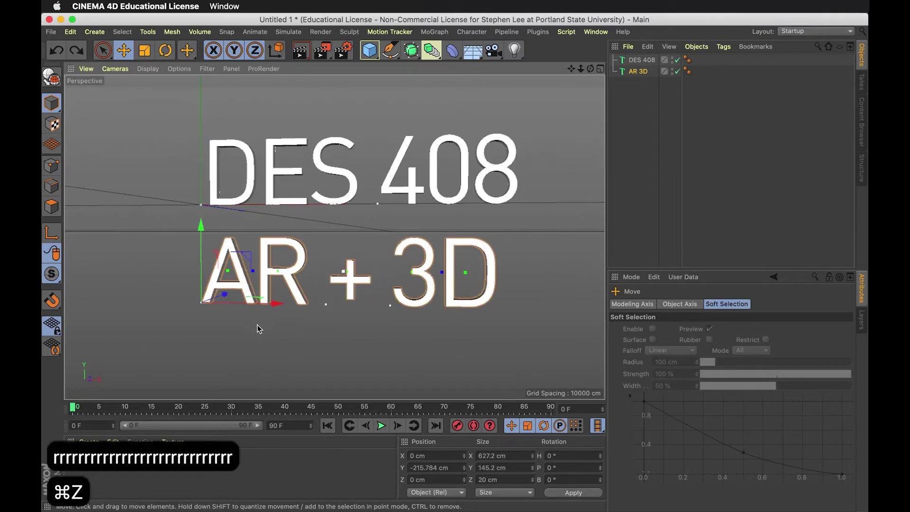
Step: Try scaling the AR 3D text down uniformly to about two thirds, undo the scaling and deselect the object
key("t")
key("t")
key("t")
key("t")
key("t")
key("t")
key("t")
key("t")
left_click_drag(280, 309, 254, 321)
key("t")
key("t")
key("t")
key("t")
key("t")
key("t")
key("t")
key("t")
key("t")
key("t")
key("t")
key("t")
key("t")
key("t")
key("t")
key("t")
key("t")
key("t")
key("t")
key("t")
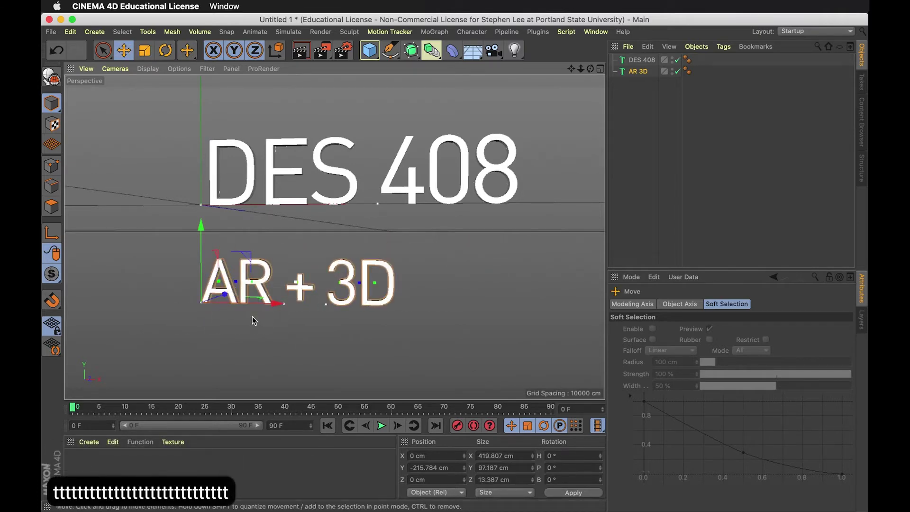
key("super+z")
left_click(644, 241)
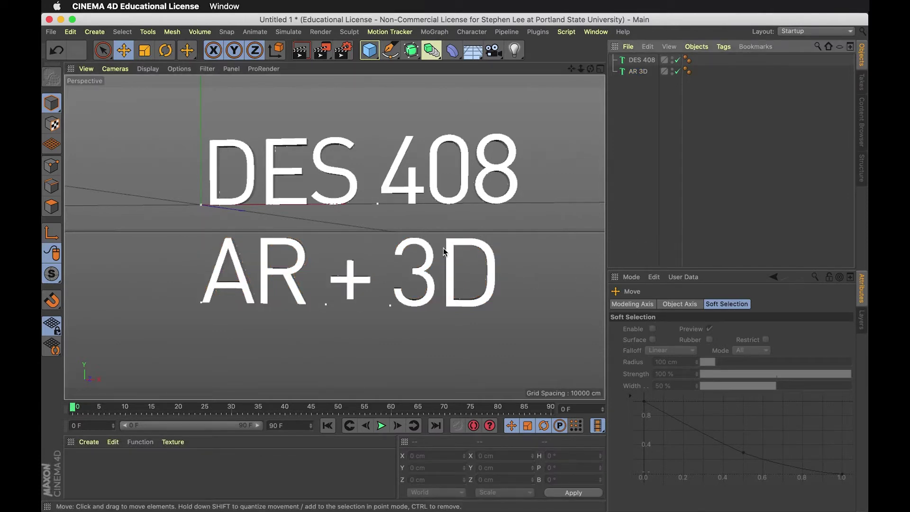
Step: Set the DES 408 text's height to 92 cm and move it down about 38 cm, closer to the AR + 3D line
left_click(641, 60)
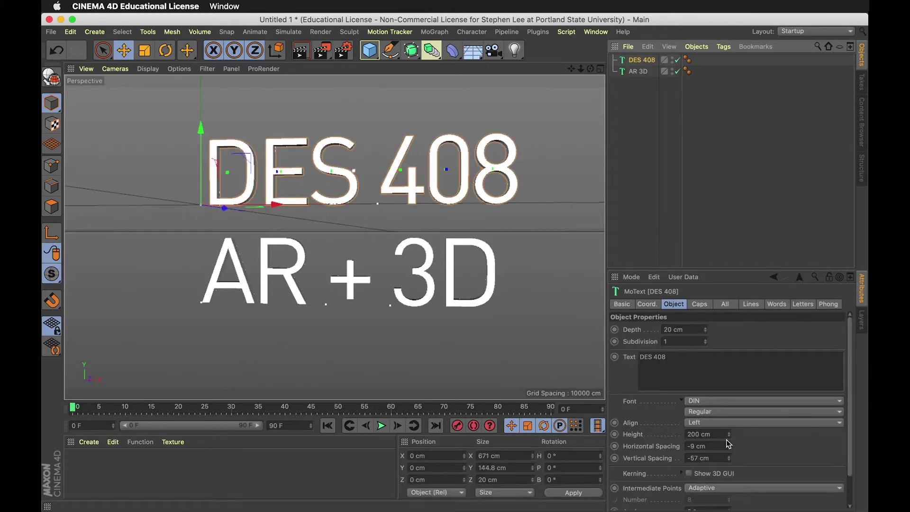
left_click_drag(728, 435, 729, 463)
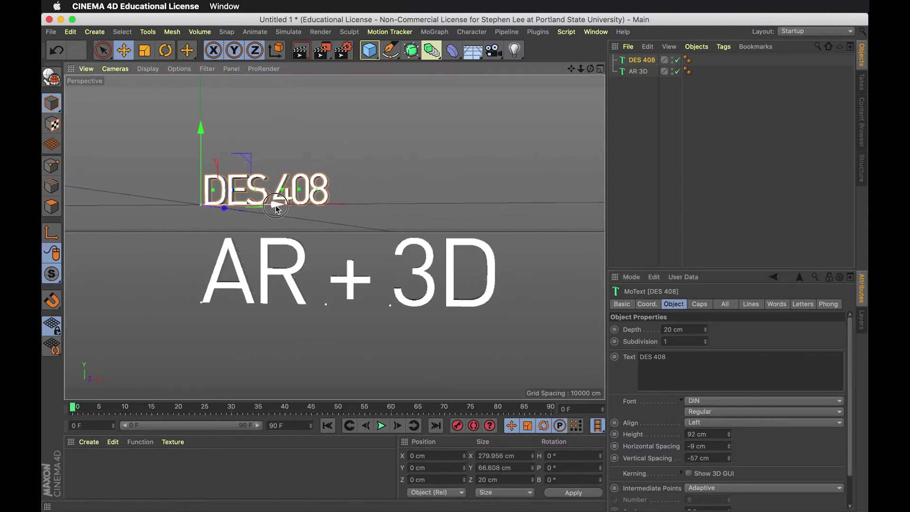
left_click_drag(274, 204, 276, 209)
key("super+z")
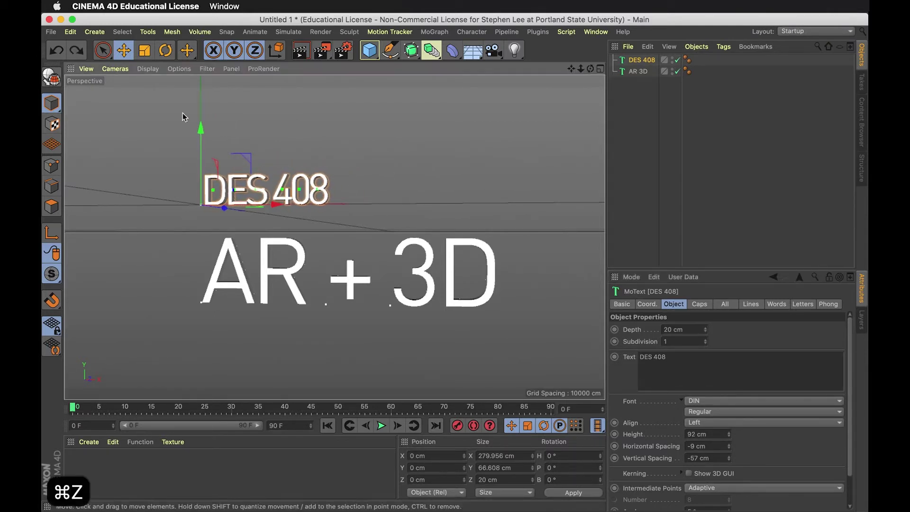
left_click_drag(200, 128, 209, 145)
left_click(709, 225)
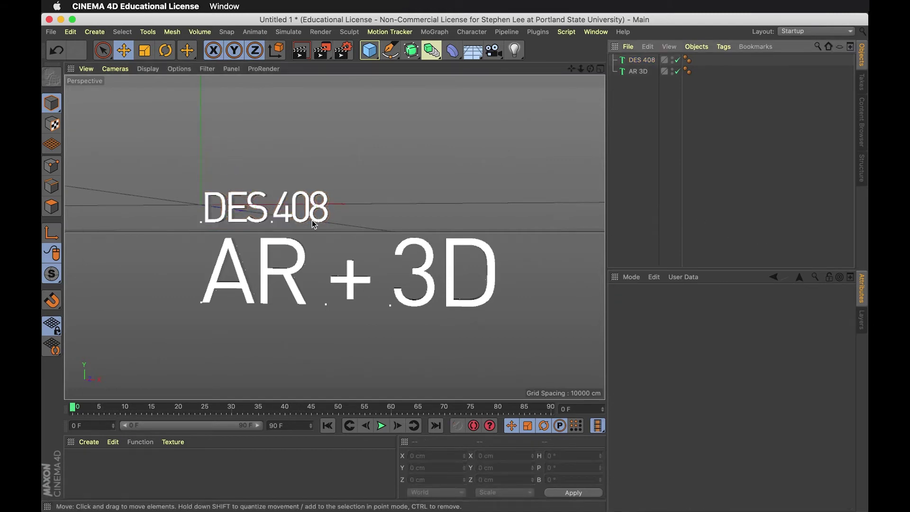
Step: Set the DES 408 text's horizontal spacing to -5 cm and its font style to Bold
left_click(642, 60)
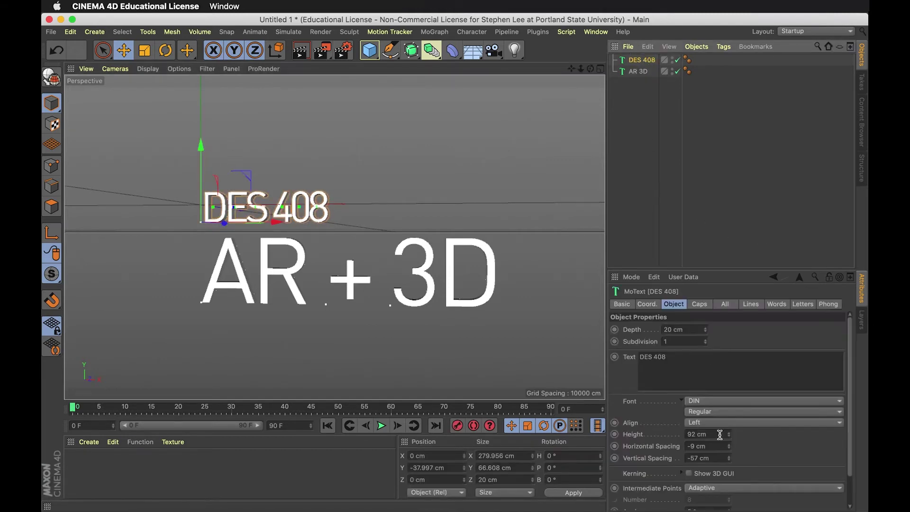
left_click_drag(729, 446, 730, 445)
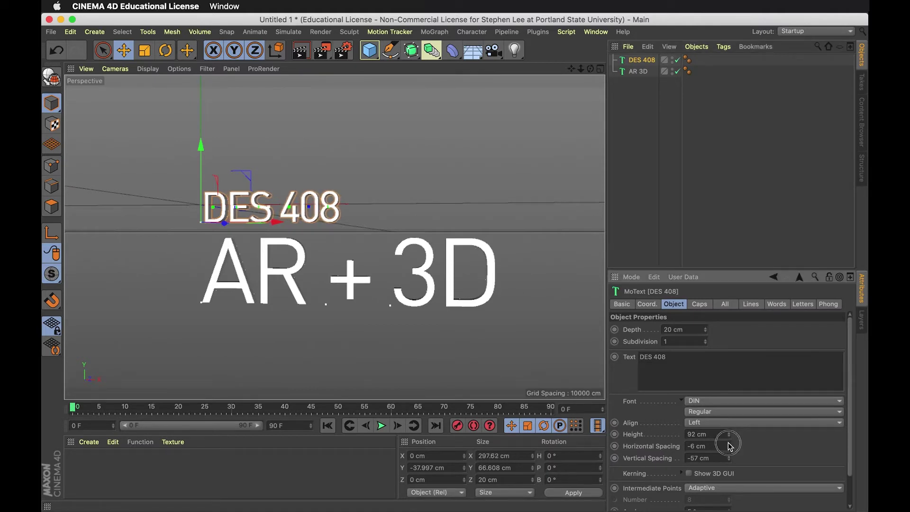
left_click(724, 412)
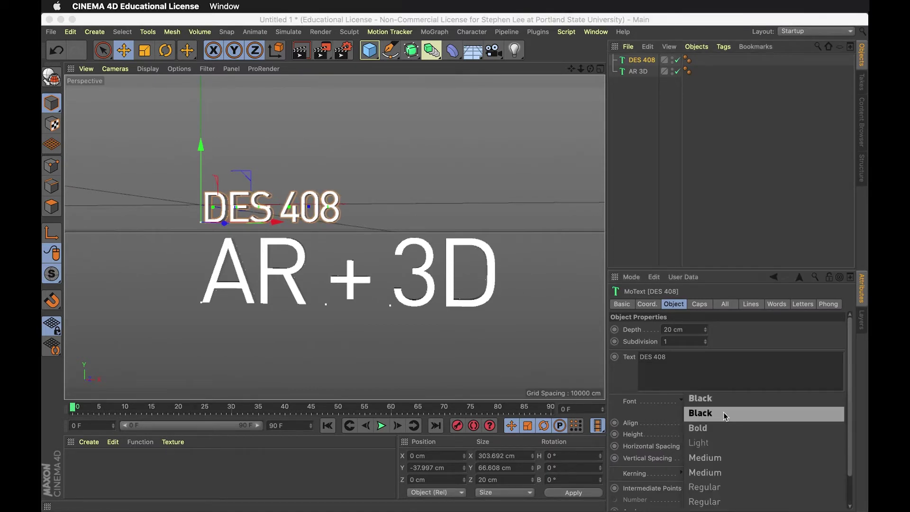
left_click(705, 428)
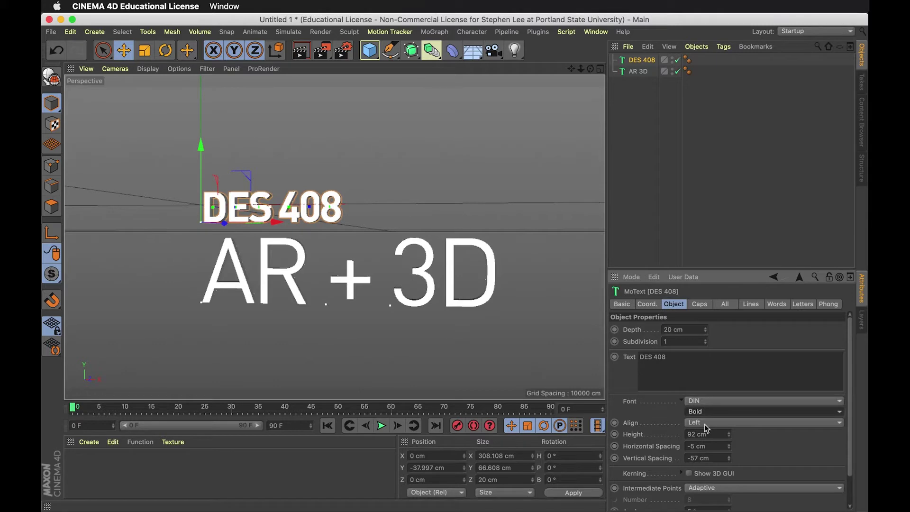
left_click(760, 194)
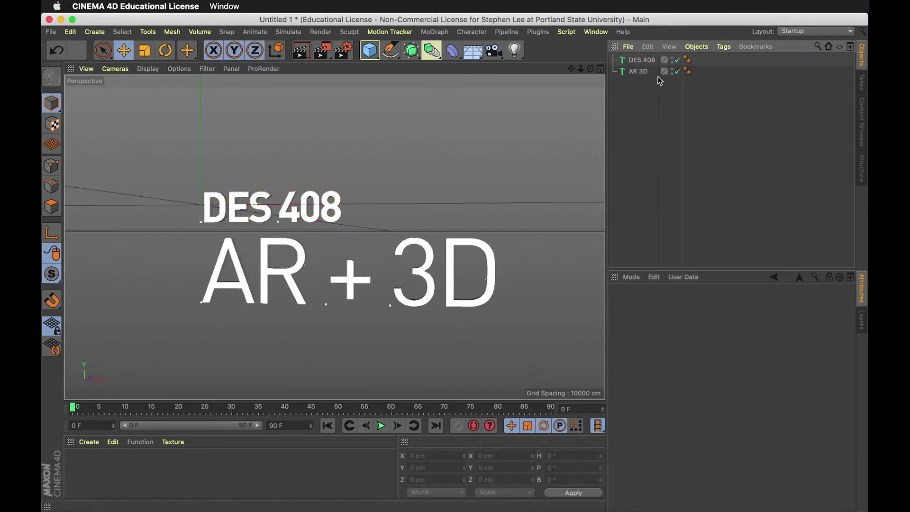
Step: Change the start cap of the DES 408 text to Fillet Cap
left_click(640, 60)
left_click(700, 305)
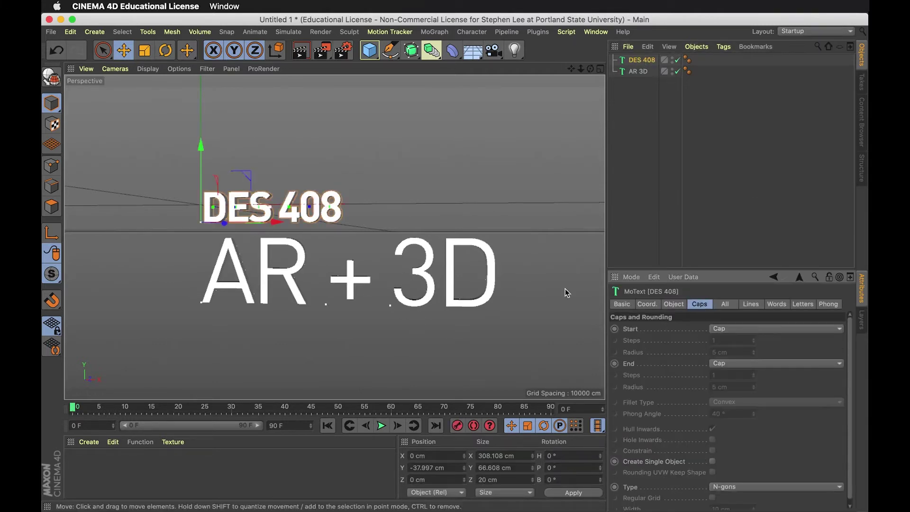
key("3")
left_click_drag(465, 279, 418, 192)
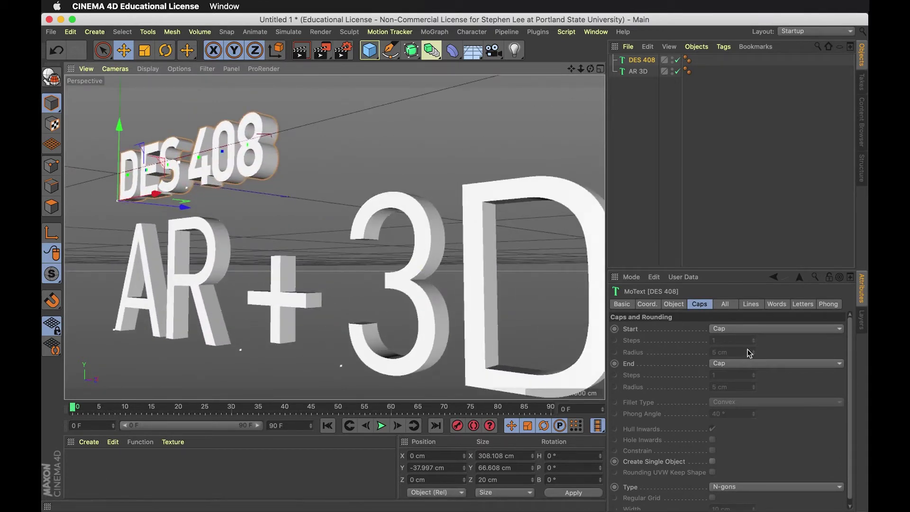
left_click(732, 330)
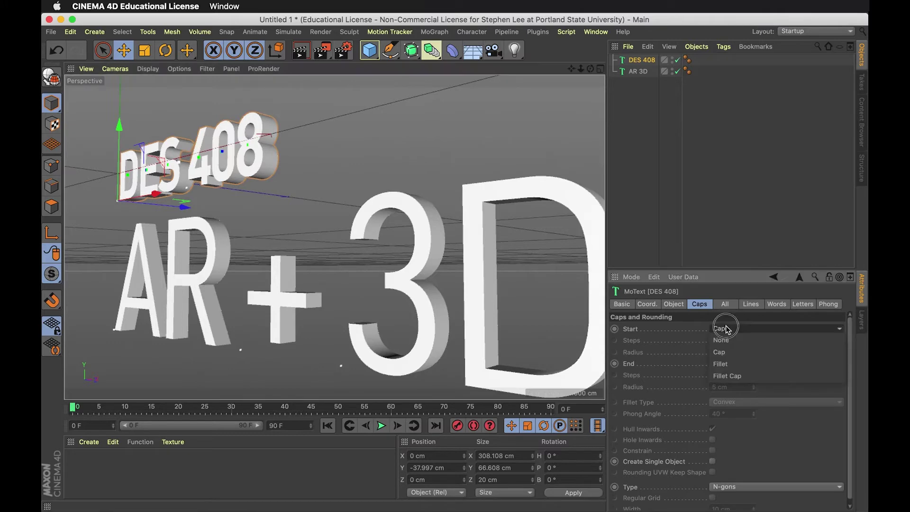
left_click(730, 379)
Step: Set the start cap's fillet radius on the DES 408 text to 1 cm
left_click_drag(239, 349, 410, 240)
key("3")
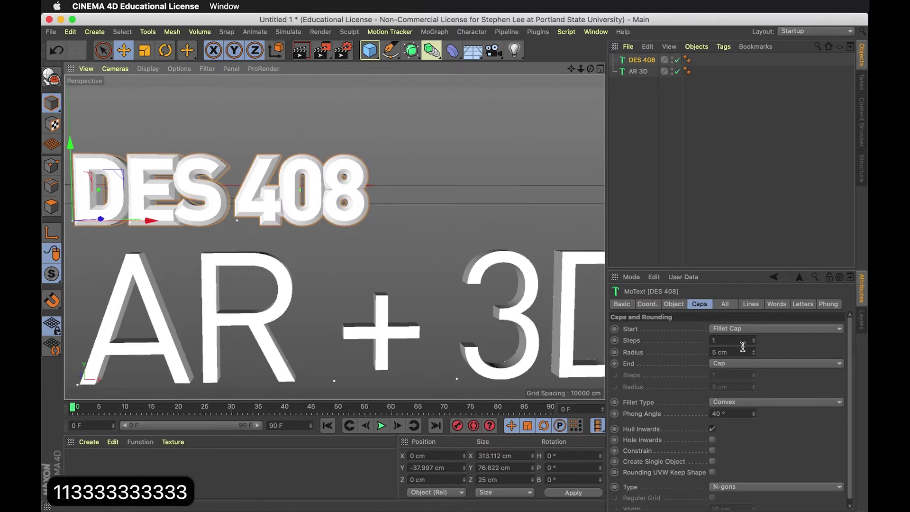
left_click_drag(755, 354, 754, 359)
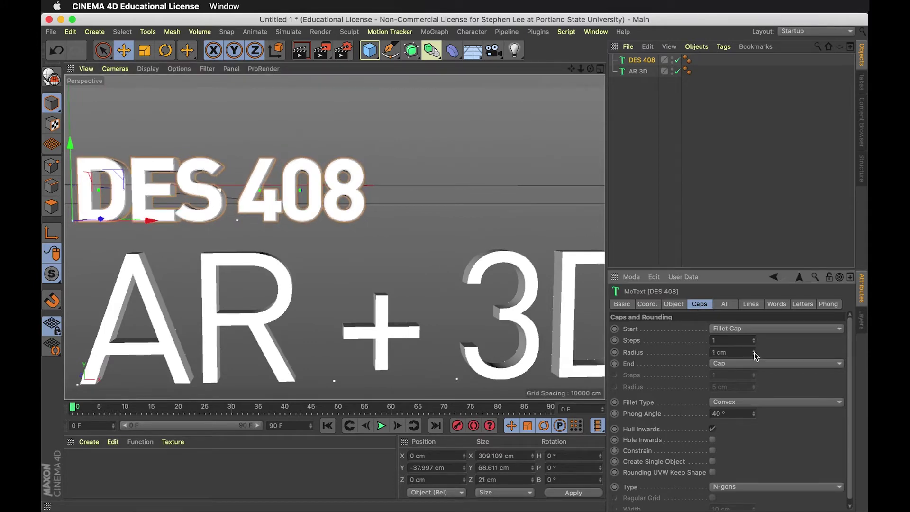
left_click(754, 352)
left_click_drag(755, 355, 754, 356)
Step: Set the start cap's fillet steps on the DES 408 text to 3 and inspect the rounded edges
key("3")
left_click_drag(392, 209, 421, 172)
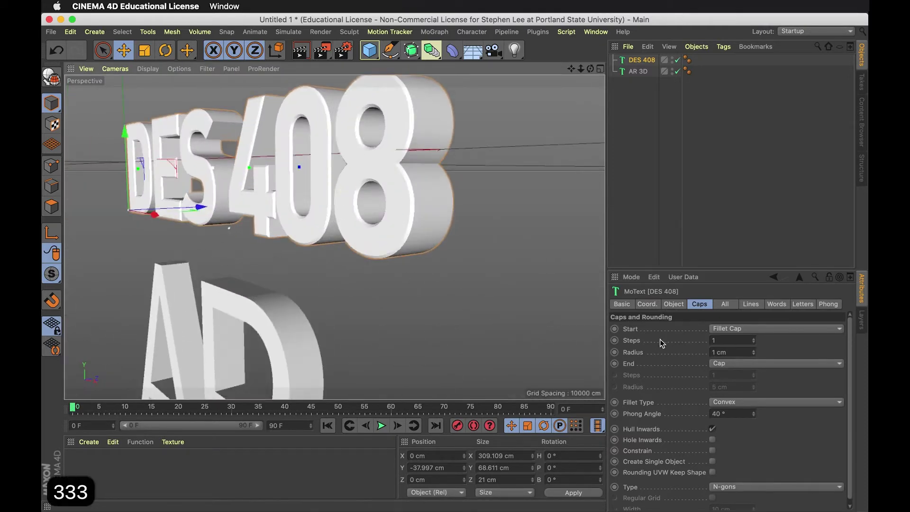
left_click(754, 339)
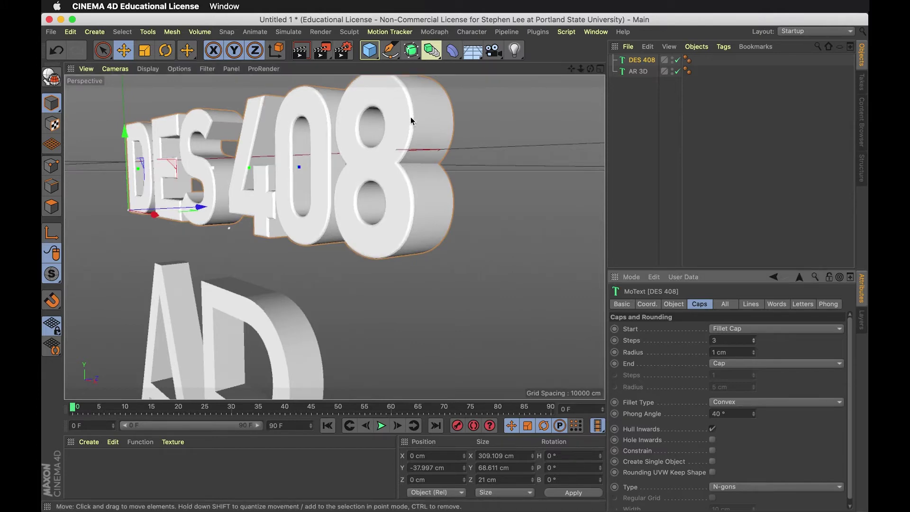
key("3")
left_click_drag(374, 257, 453, 280)
key("1")
key("3")
key("1")
key("3")
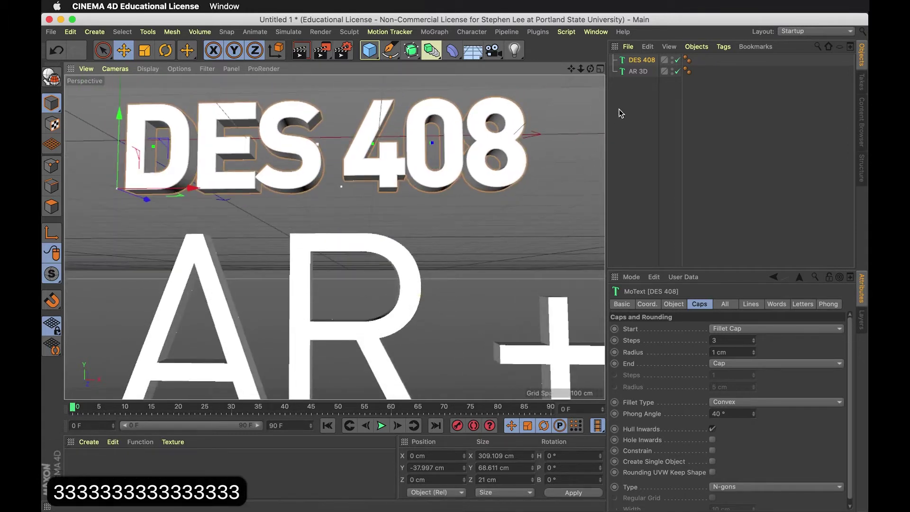
Step: Change the start cap of the AR 3D text to Fillet Cap with a 3 cm radius
left_click(645, 72)
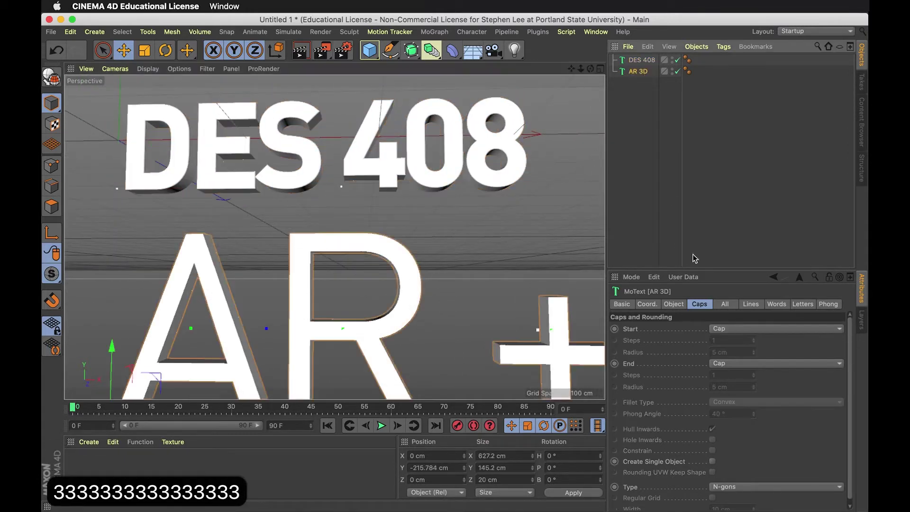
left_click(720, 329)
left_click(729, 376)
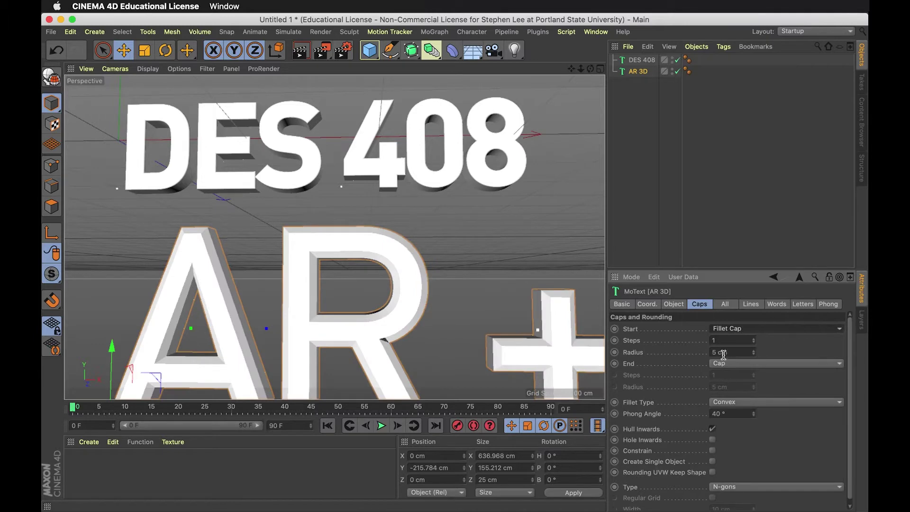
left_click(753, 356)
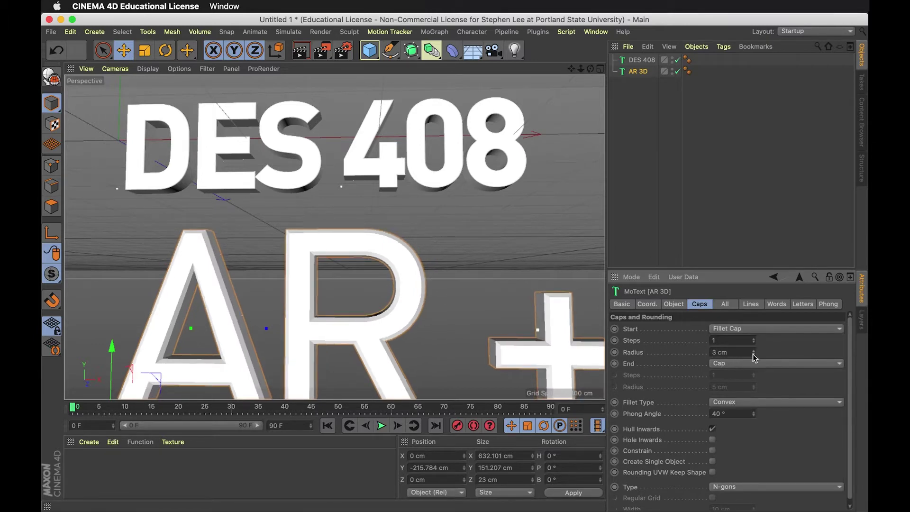
left_click(753, 356)
Step: Set the start cap's fillet steps on the AR 3D text to 2 and inspect the beveled letters
left_click(753, 339)
scroll(399, 309, "down", 5)
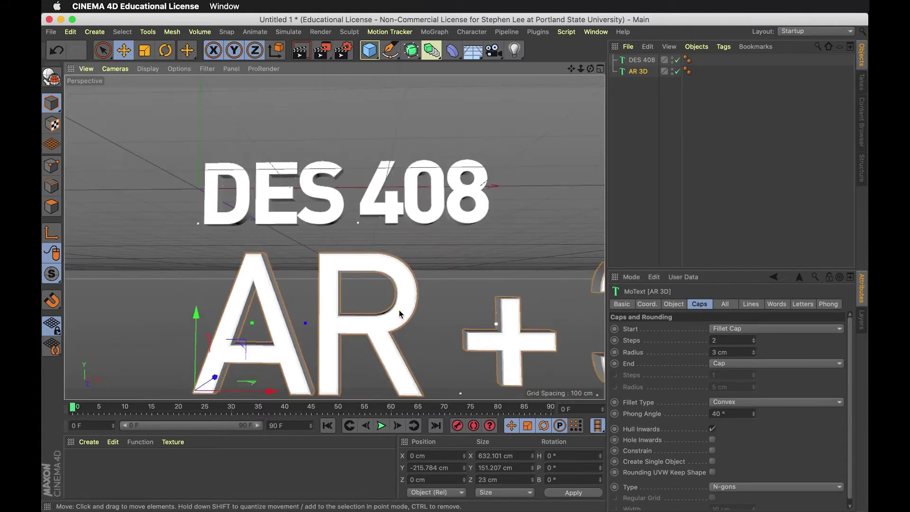
key("3")
left_click_drag(399, 313, 393, 282)
key("1")
key("3")
key("1")
key("3")
key("3")
key("3")
key("3")
key("3")
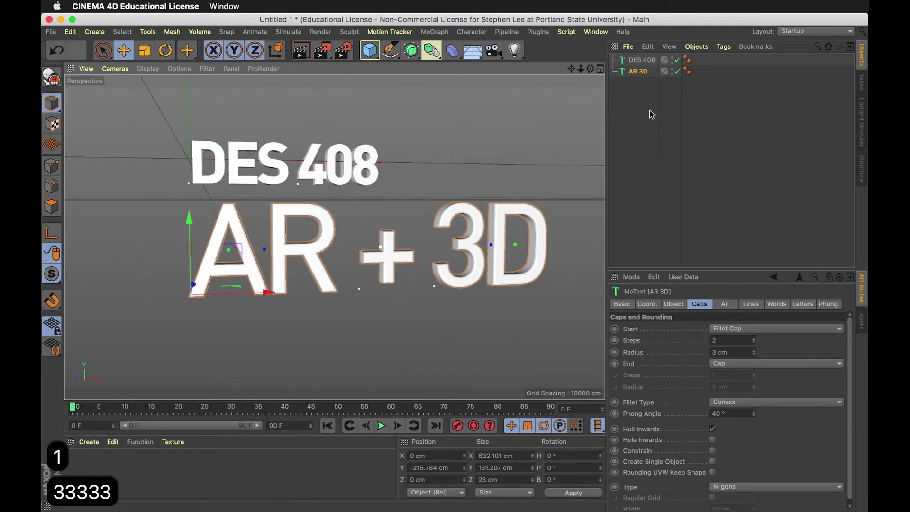
Step: Move the DES 408 text forward along Z to about -47 cm, in front of the AR + 3D text
left_click(639, 61)
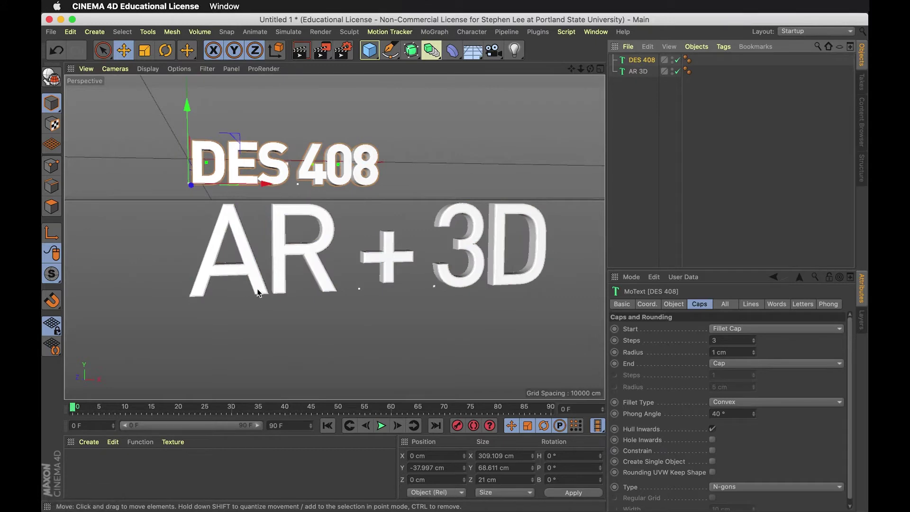
key("3")
left_click_drag(260, 290, 334, 237)
key("3")
key("3")
key("3")
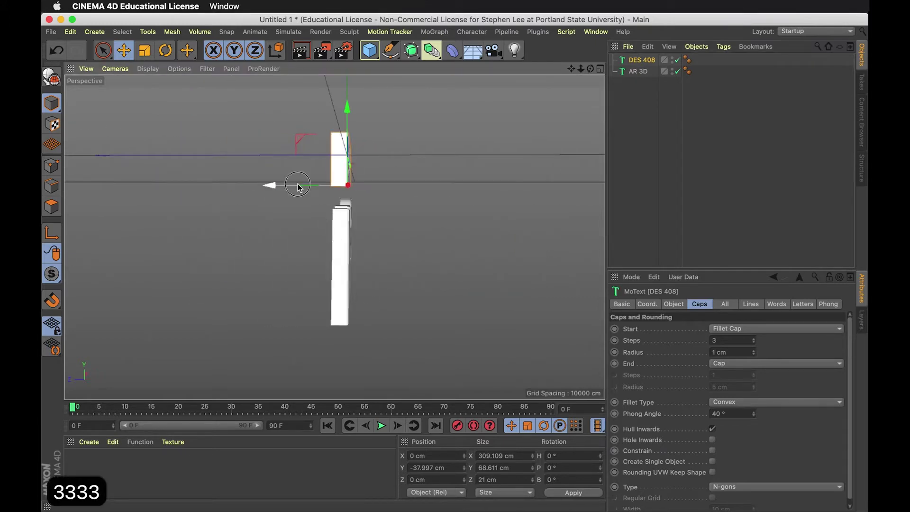
left_click_drag(291, 186, 332, 186)
key("3")
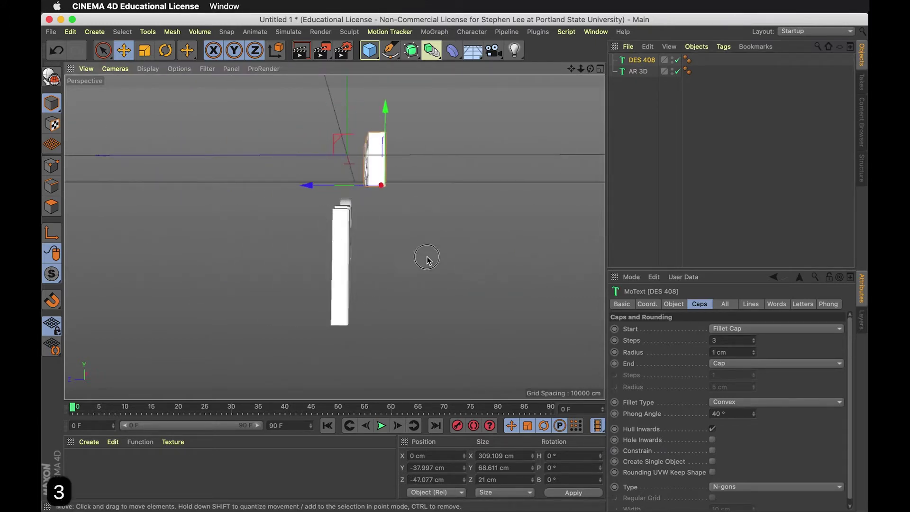
left_click_drag(426, 260, 368, 278)
key("1")
key("1")
key("3")
left_click(645, 144)
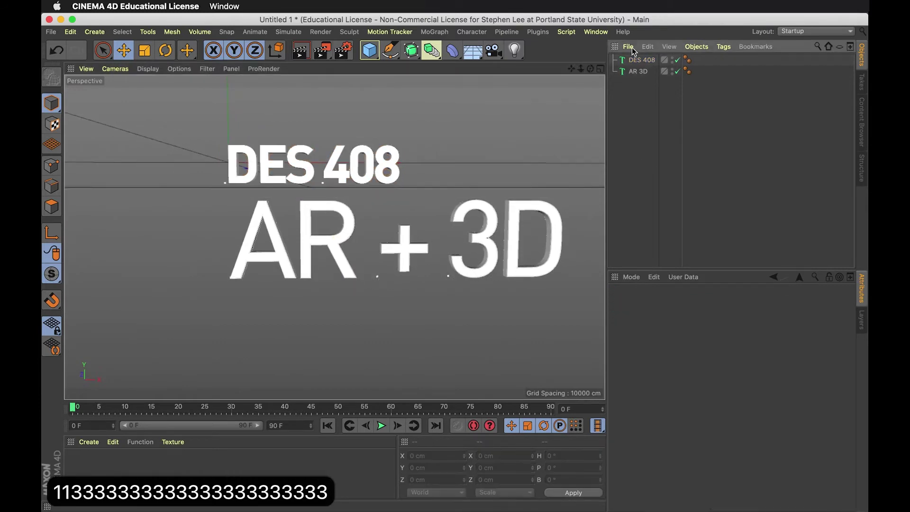
left_click(637, 60)
left_click(634, 73, "shift")
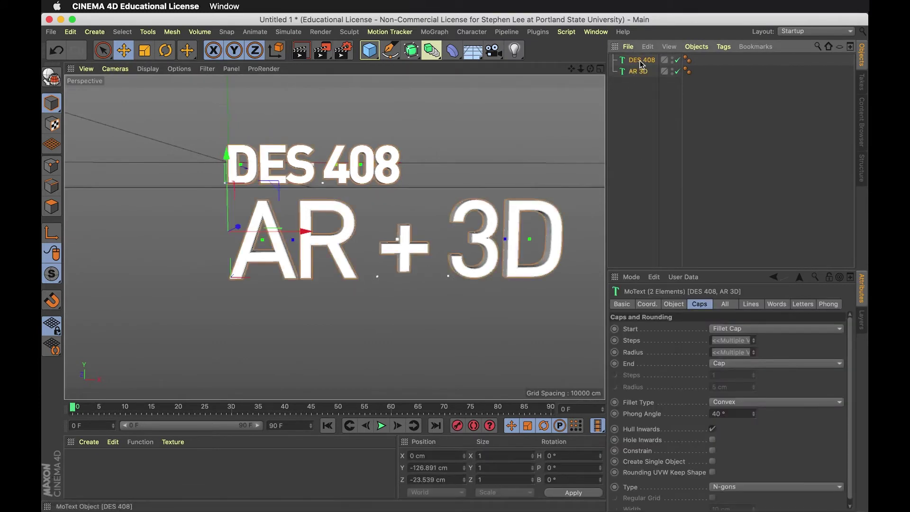
left_click(641, 63)
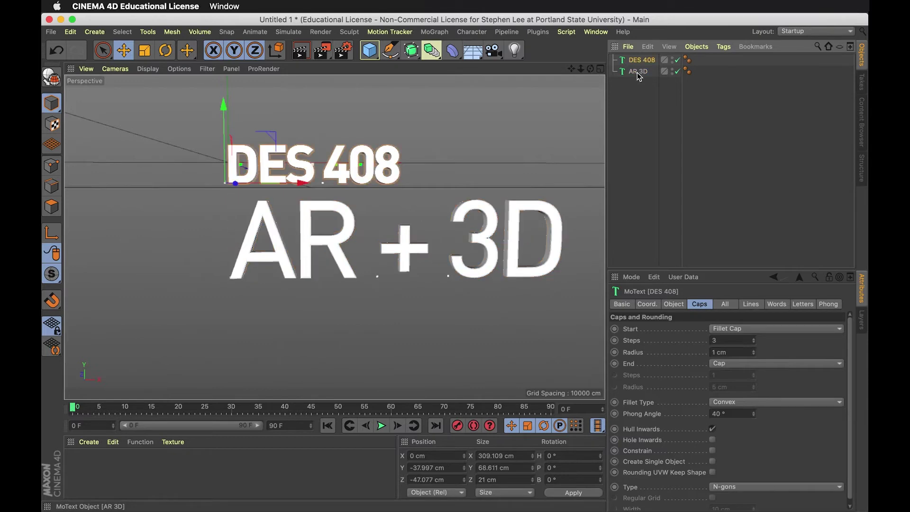
left_click(638, 73)
left_click(639, 61)
scroll(315, 194, "up", 2)
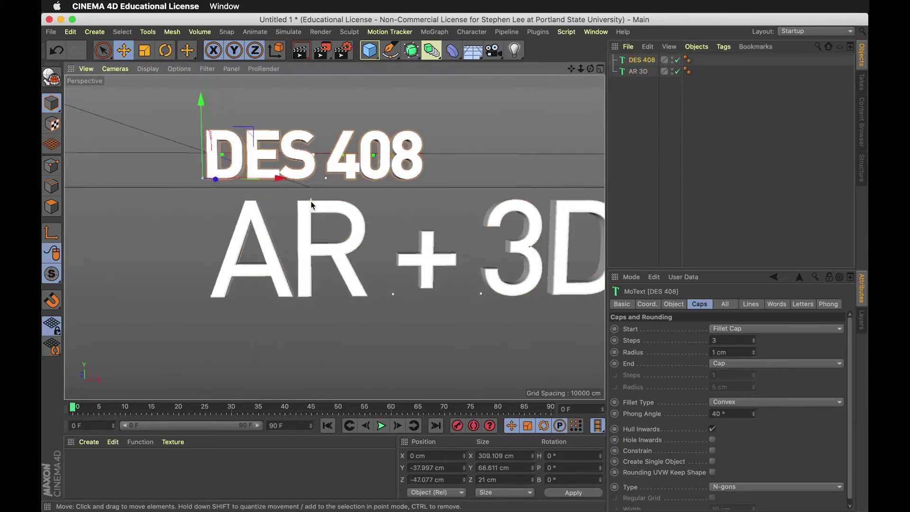
key("1")
left_click_drag(349, 237, 298, 234)
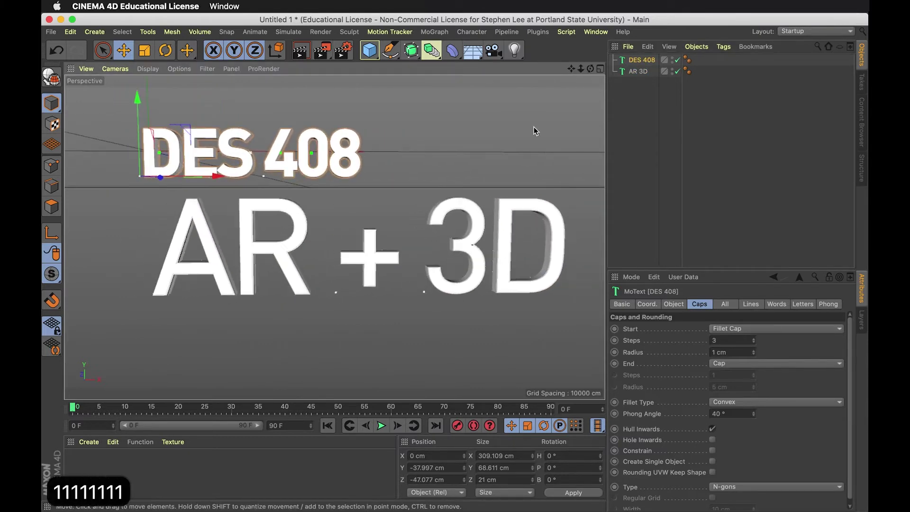
left_click(645, 98)
Step: Duplicate the DES 408 and AR 3D text objects and group the copies under a null named edit
left_click(639, 72)
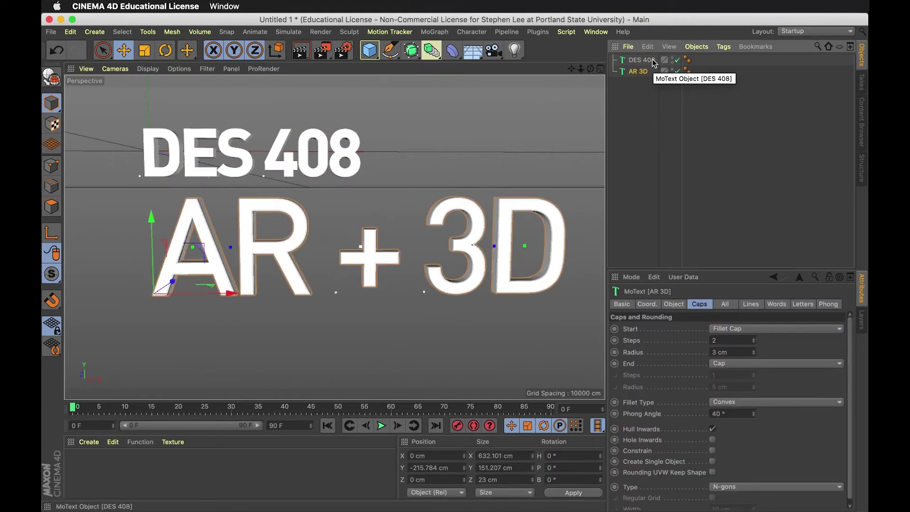
left_click(652, 59)
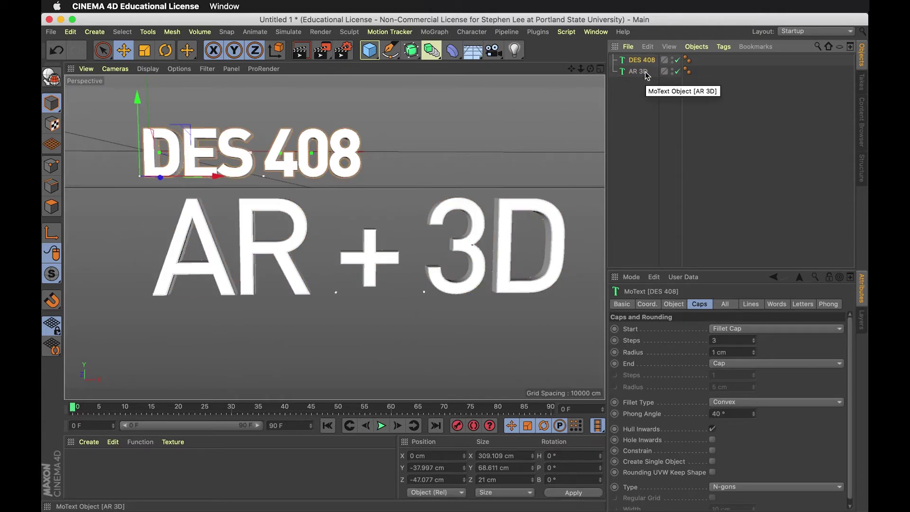
left_click(644, 71)
left_click(644, 61)
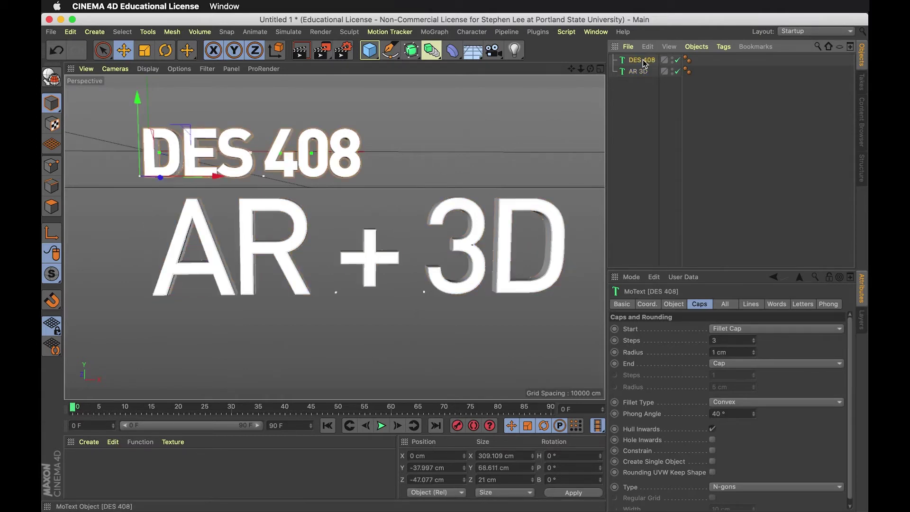
left_click(639, 71, "shift")
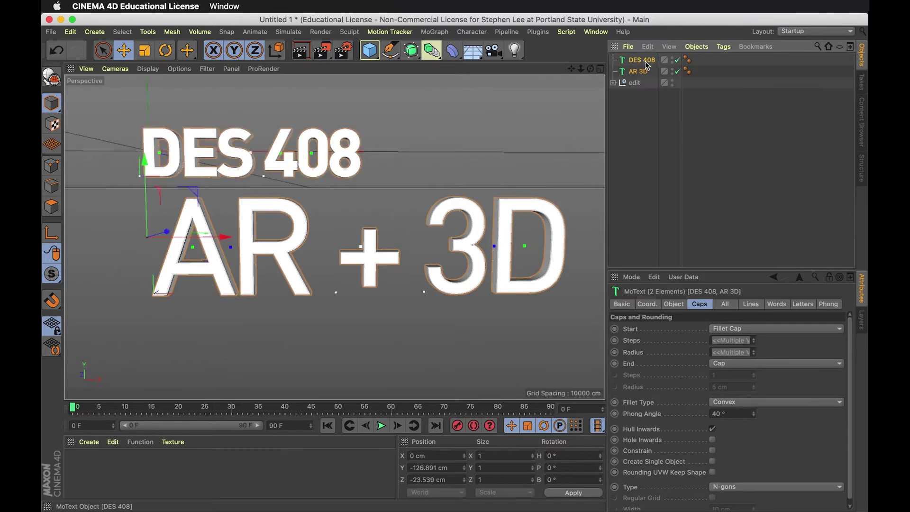
Step: Convert the DES 408 MoText object into an editable object hierarchy
left_click(646, 117)
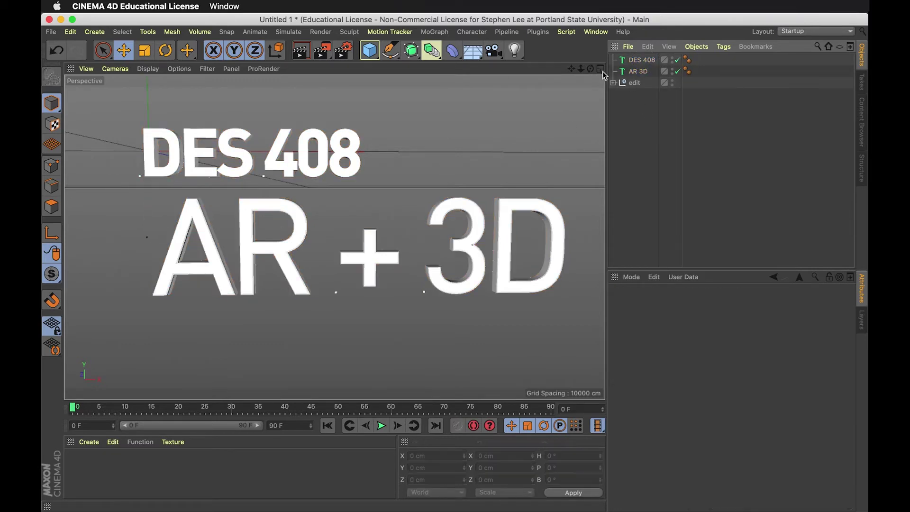
left_click(638, 61)
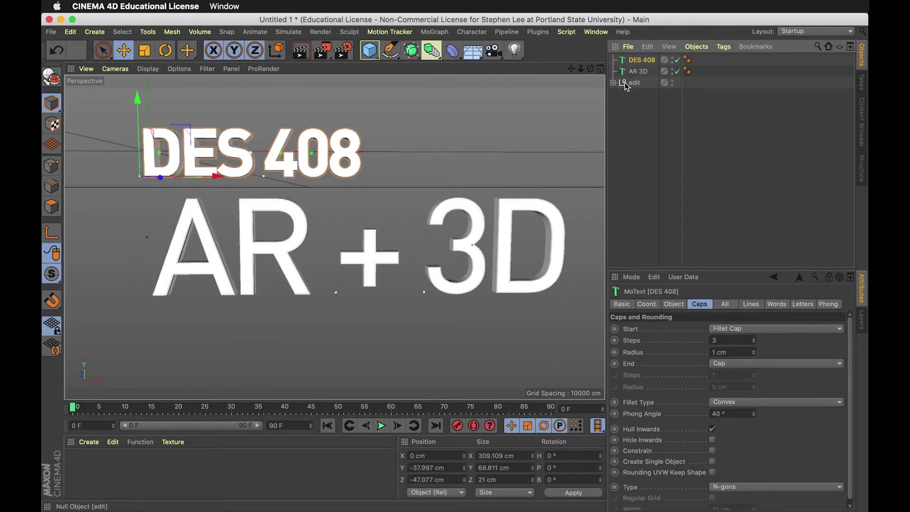
key("c")
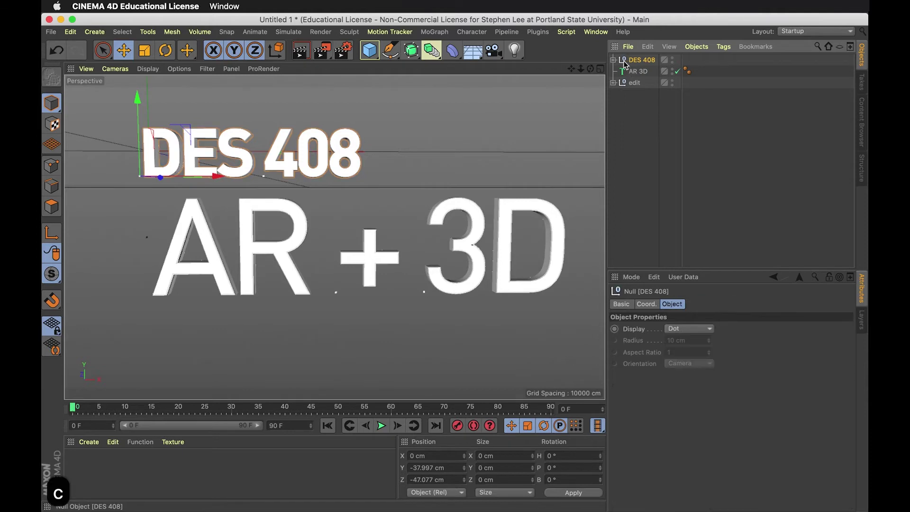
Step: Examine the converted DES 408 hierarchy down to the extrude objects and splines of its individual letters
left_click(619, 71)
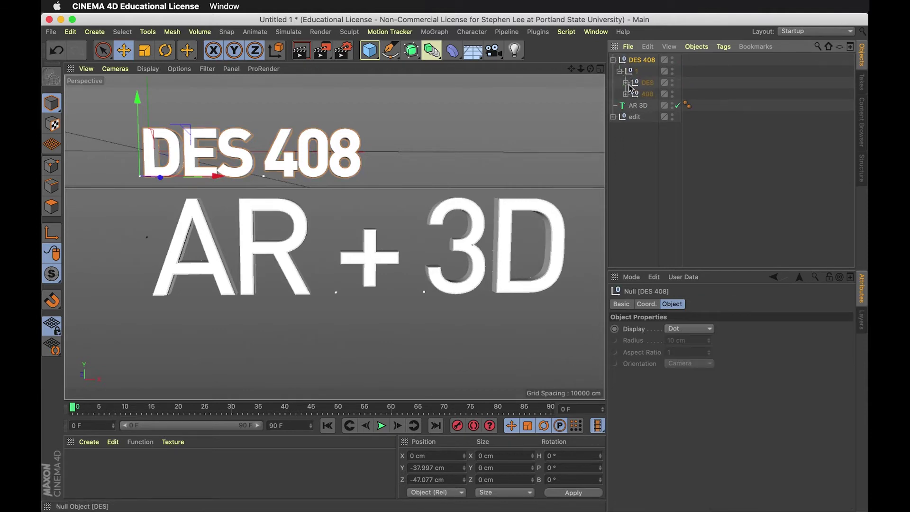
left_click(625, 83)
left_click(640, 95)
left_click(625, 128)
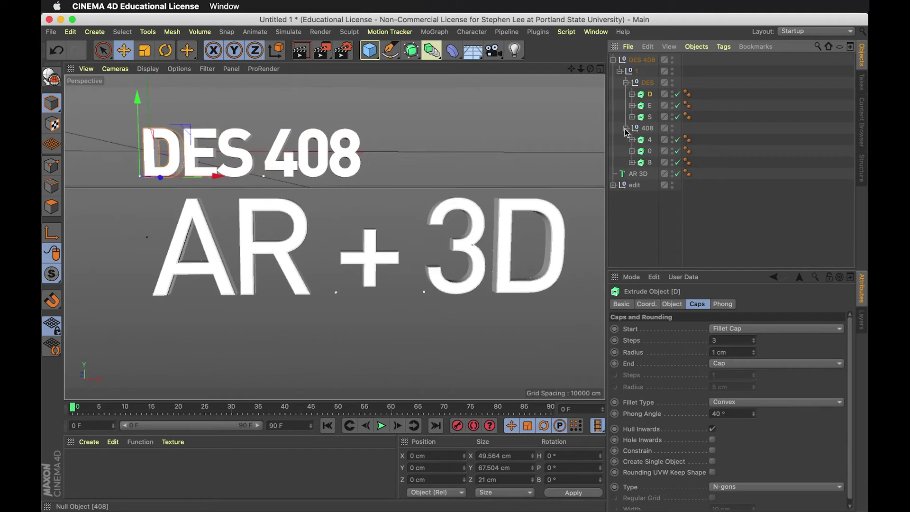
left_click(649, 139)
left_click(632, 94)
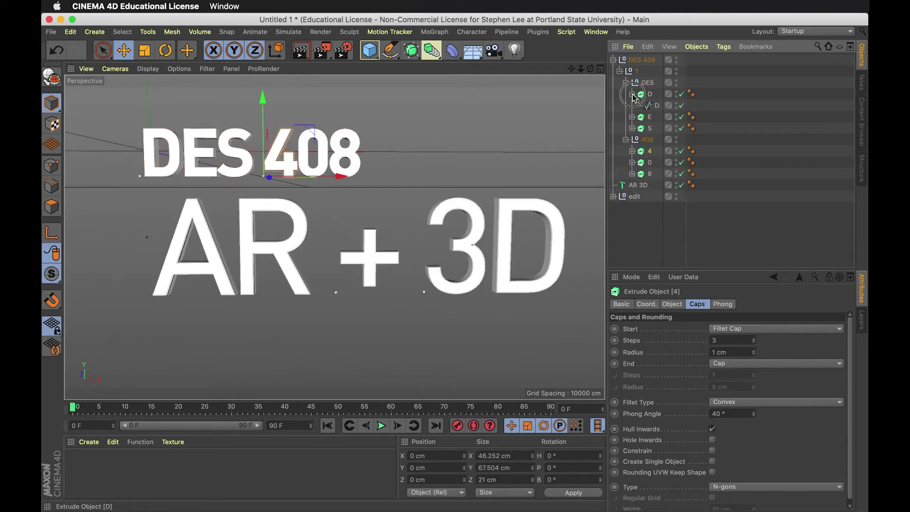
left_click(648, 94)
left_click(631, 94)
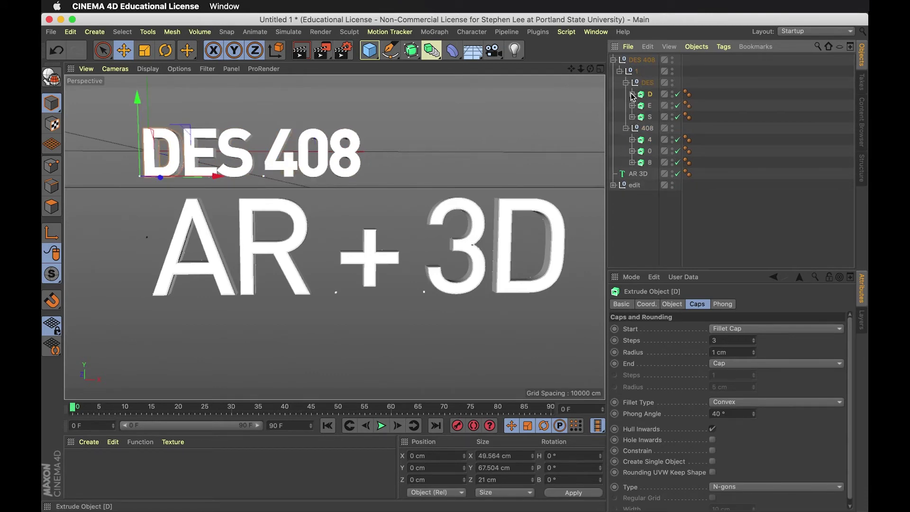
Step: Collapse the DES 408 hierarchy and convert the AR 3D MoText object into an editable object
left_click(625, 82)
left_click(619, 71)
left_click(621, 83)
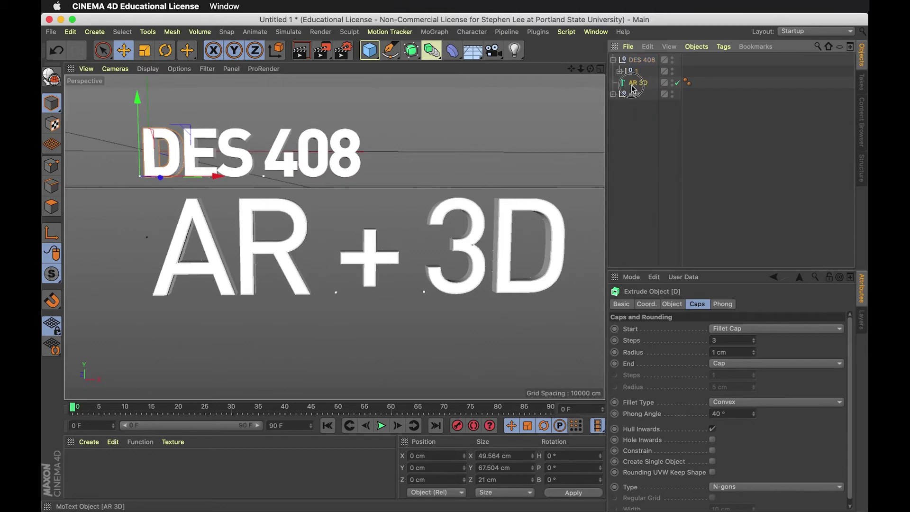
key("c")
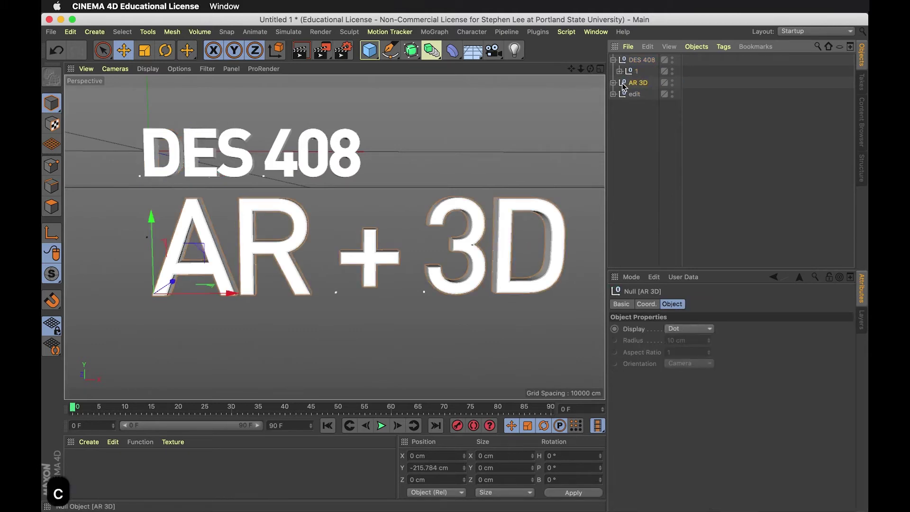
Step: Delete the null group named edit and check the remaining title from an angle
left_click(634, 94)
key("BackSpace")
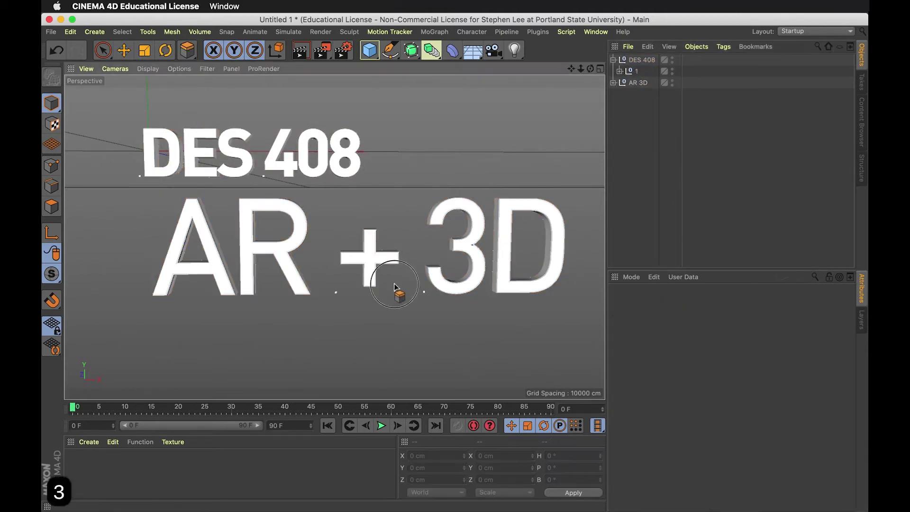
left_click_drag(388, 284, 360, 268)
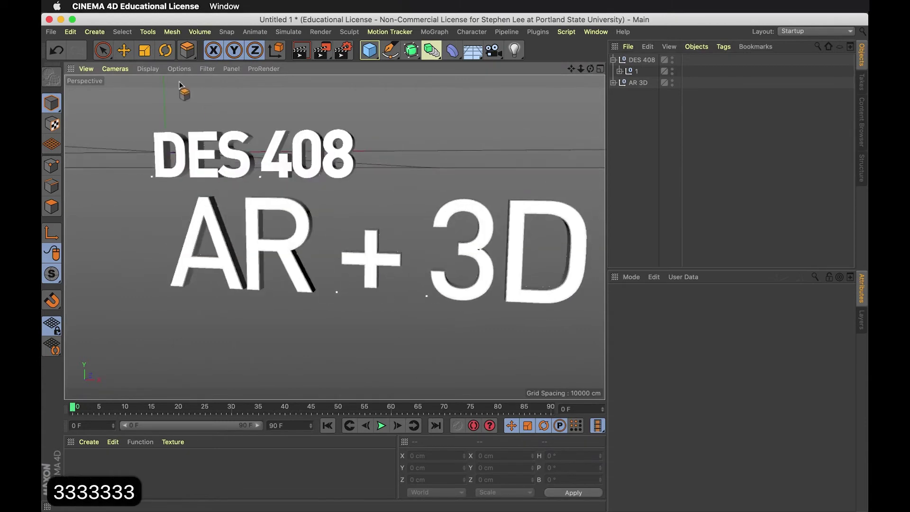
Step: Review the file formats available for exporting the scene, including GLTF (*.gltf/*.glb)
left_click(50, 31)
left_click(109, 249)
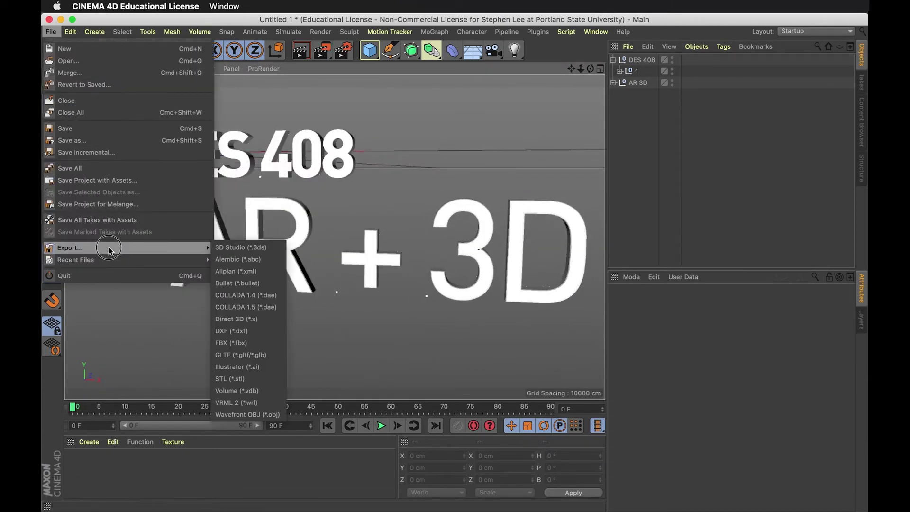
left_click(248, 357)
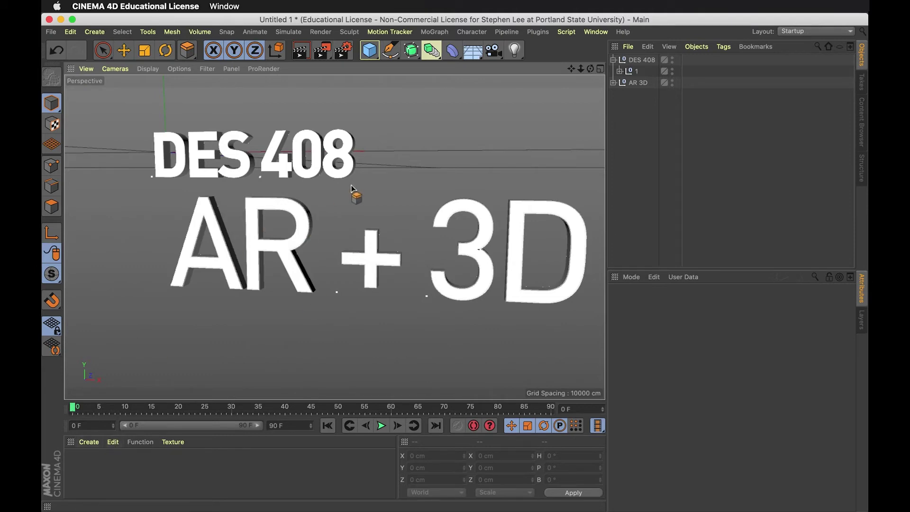
Step: Create a new material and assign it to both the DES 408 and AR 3D objects
left_click(90, 443)
left_click(126, 305)
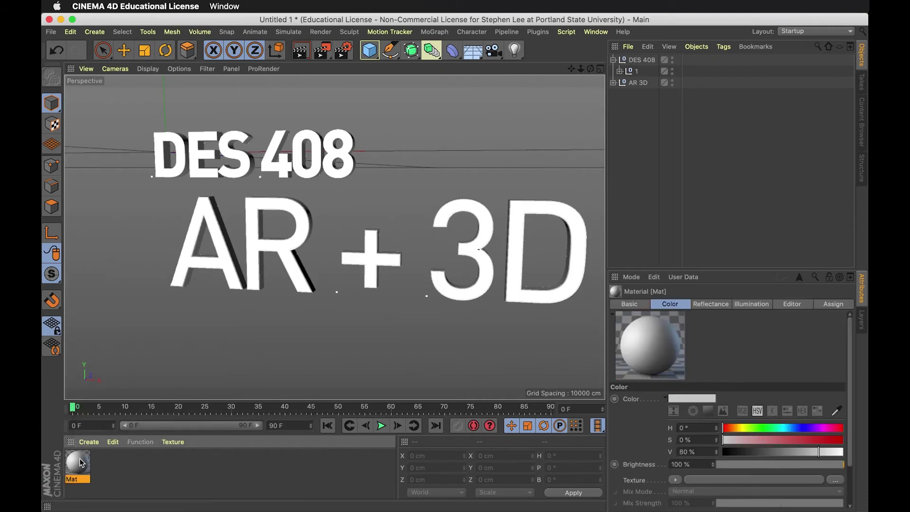
left_click_drag(82, 463, 642, 61)
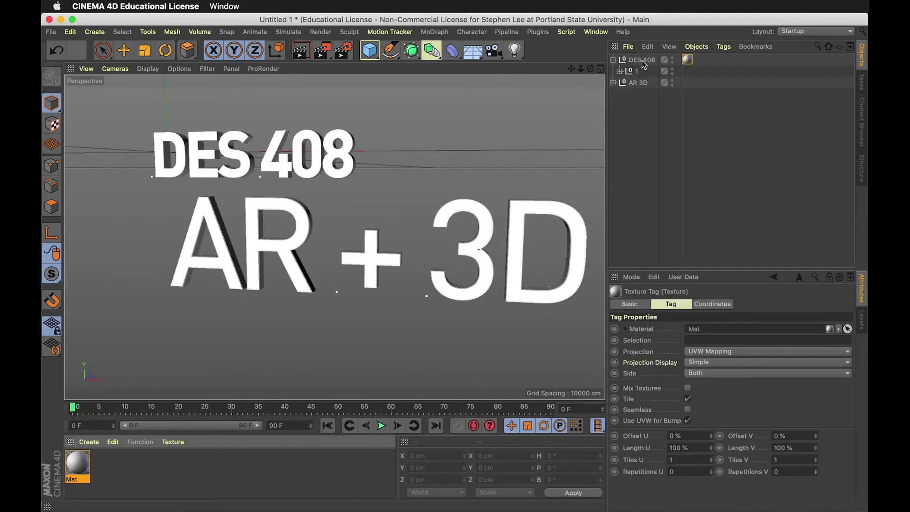
left_click_drag(346, 306, 646, 85)
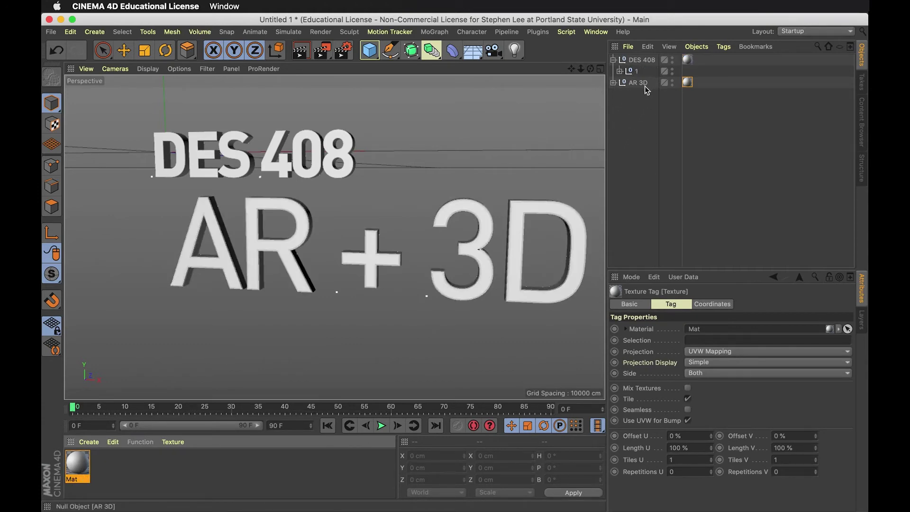
Step: Color the new material orange by setting its hue to 39° and its saturation to 97%
double_click(75, 466)
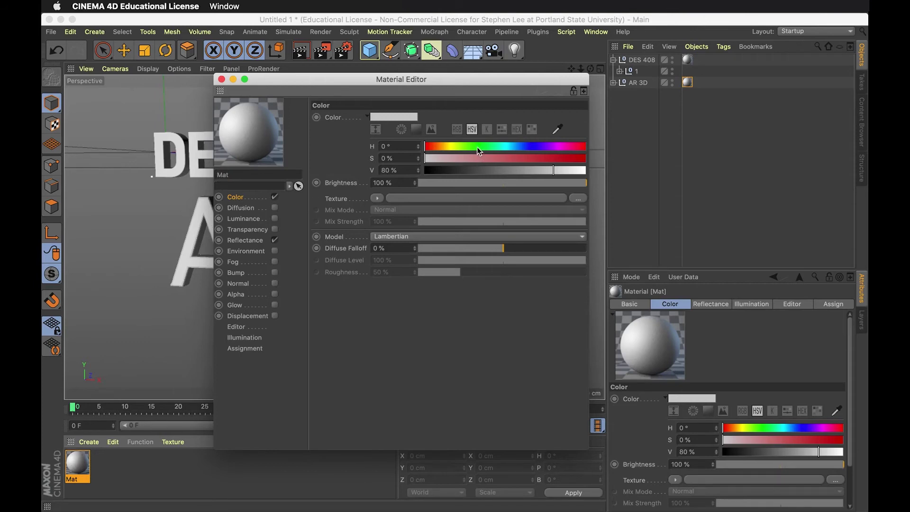
left_click_drag(478, 150, 445, 149)
left_click(581, 160)
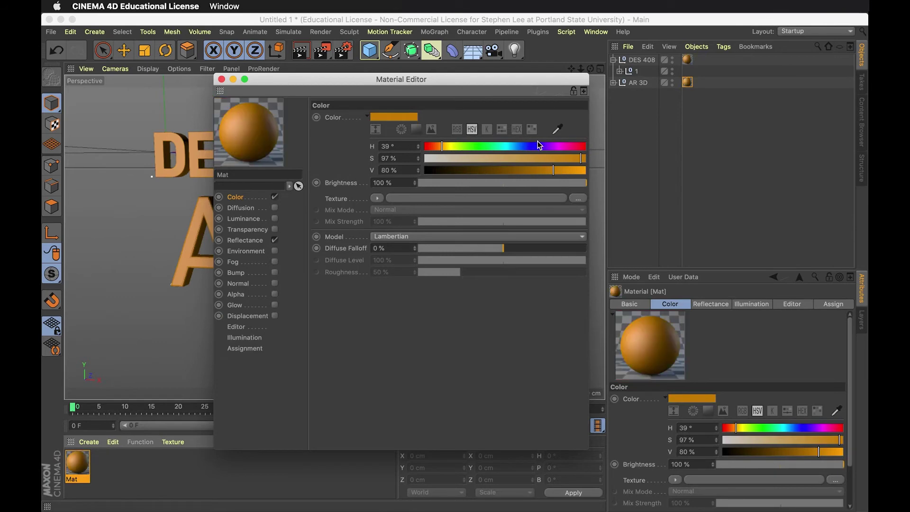
Step: Brighten the orange material to 89% saturation and 97% value, and check the title's new color
mouse_move(578, 160)
left_mouse_down()
mouse_move(569, 158)
mouse_move(581, 171)
left_mouse_up()
left_click(586, 171)
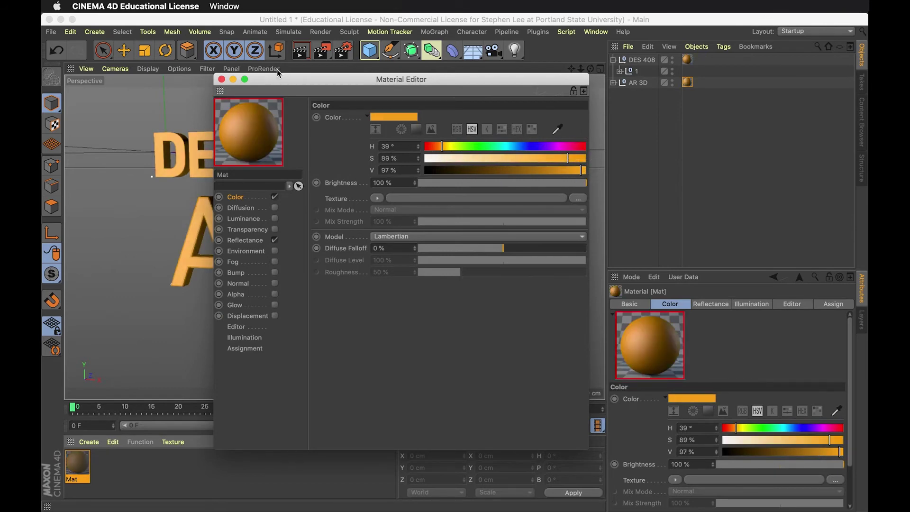
left_click(220, 80)
key("3")
left_click_drag(423, 313, 345, 332)
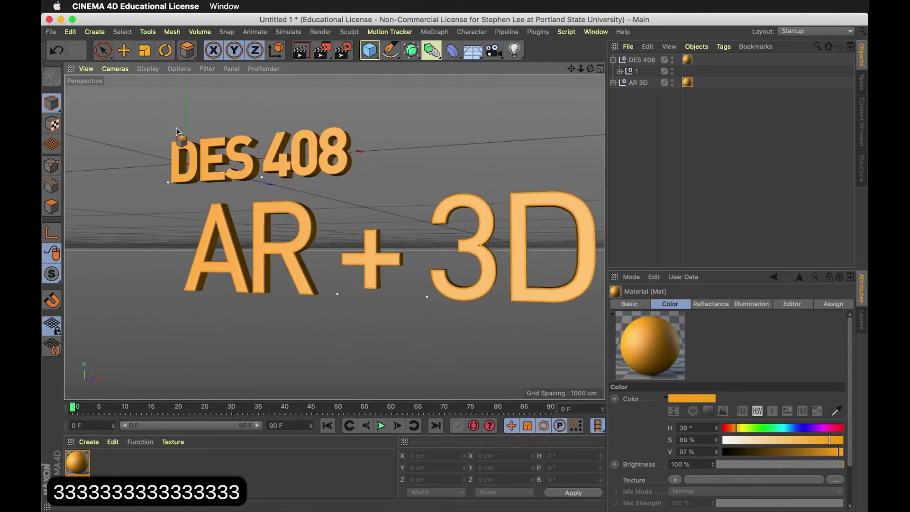
left_click(49, 32)
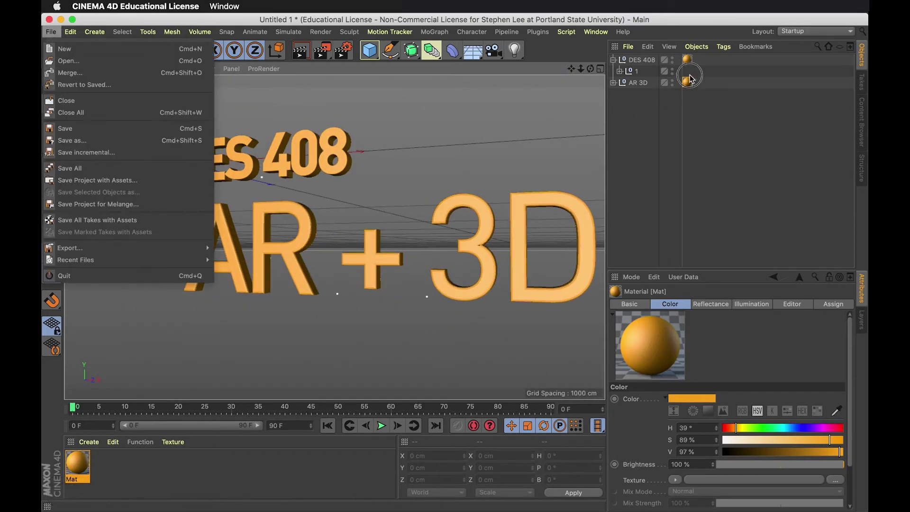
left_click(124, 471)
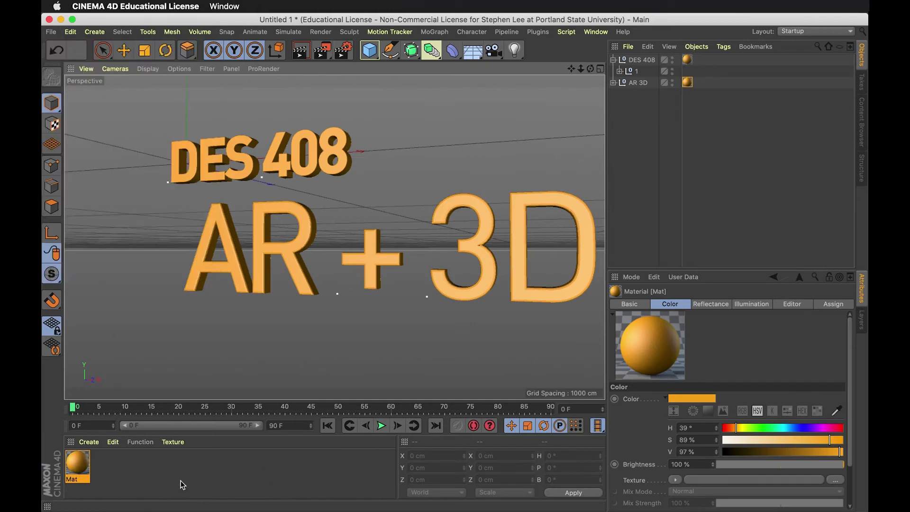
left_click(614, 83)
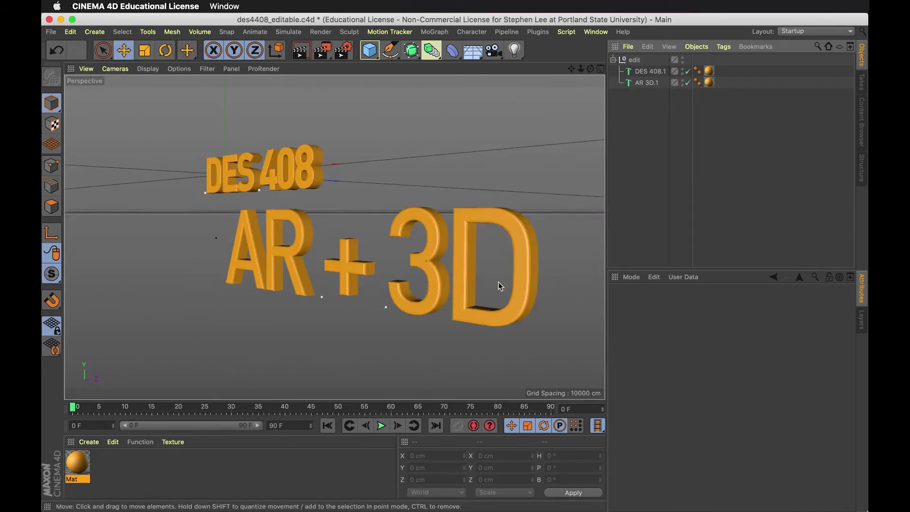
Step: Examine the depth and beveled edges of the title in the des4408_editable.c4d project from several angles
right_click_drag(475, 256, 533, 265, "alt")
left_click_drag(534, 266, 420, 300, "alt")
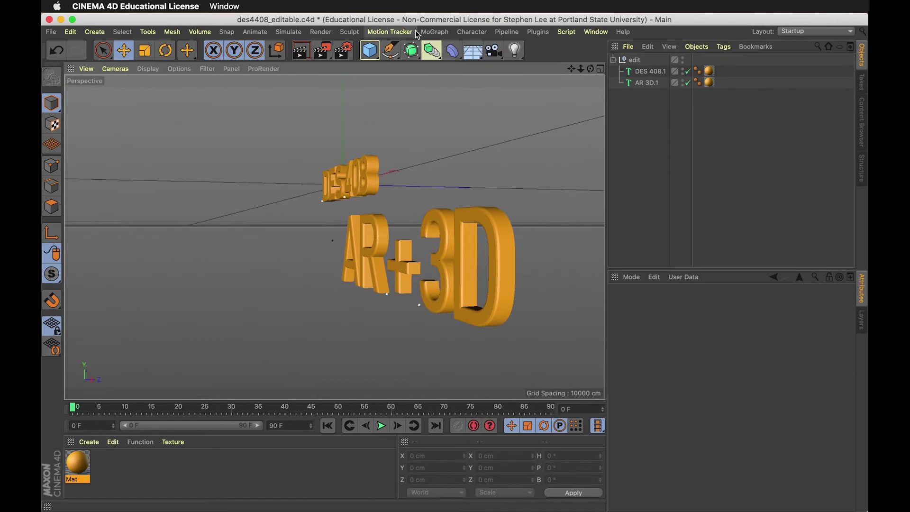
left_click(434, 32)
left_click(734, 174)
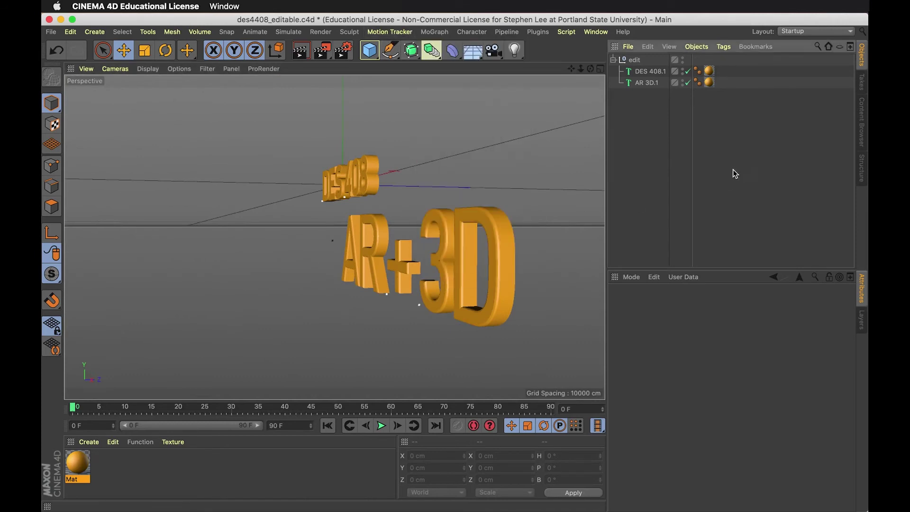
left_click(656, 72)
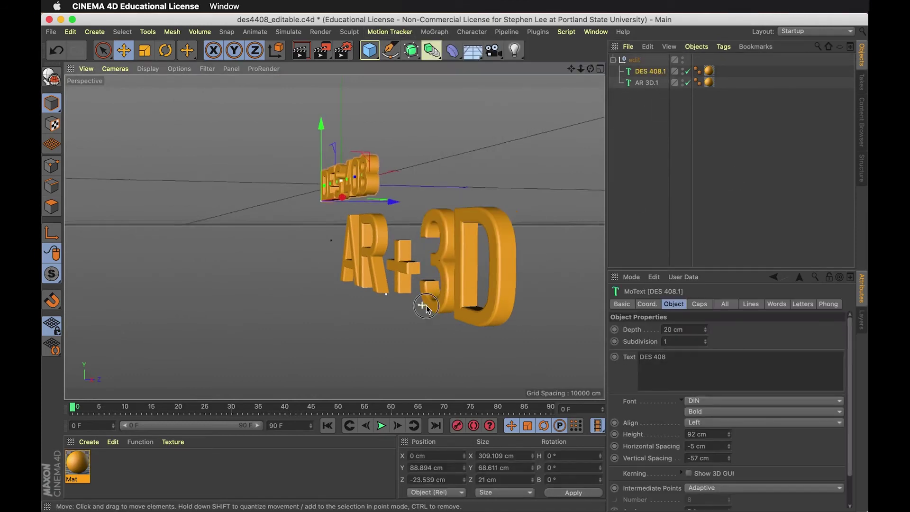
scroll(419, 306, "up", 5)
left_click_drag(395, 306, 324, 265, "alt")
key("super+shift+z")
key("super+shift+z")
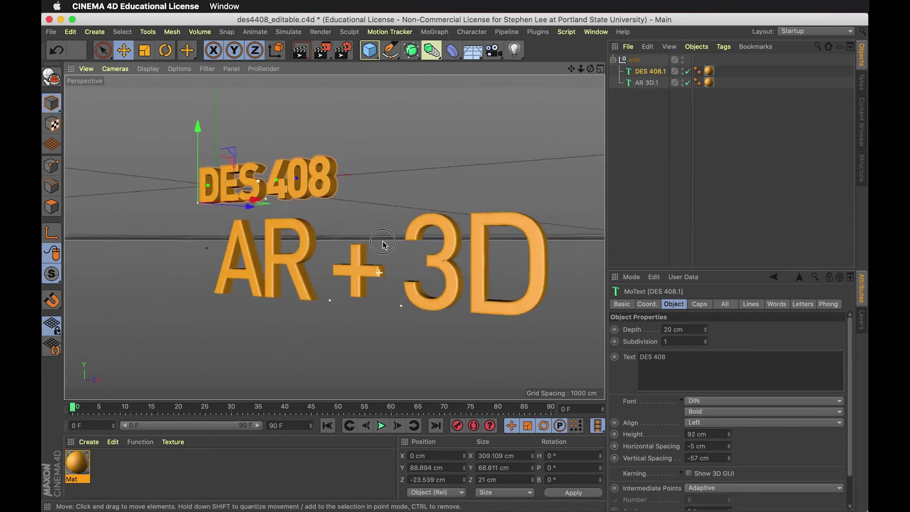
Step: Review the text settings of the DES 408.1 and AR 3D.1 objects and their edit null
left_click(641, 83)
left_click(645, 72)
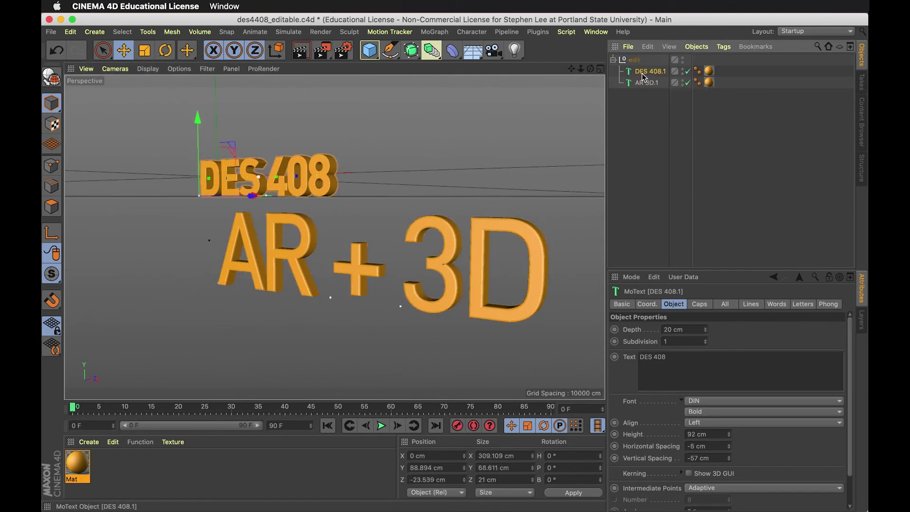
left_click(635, 60)
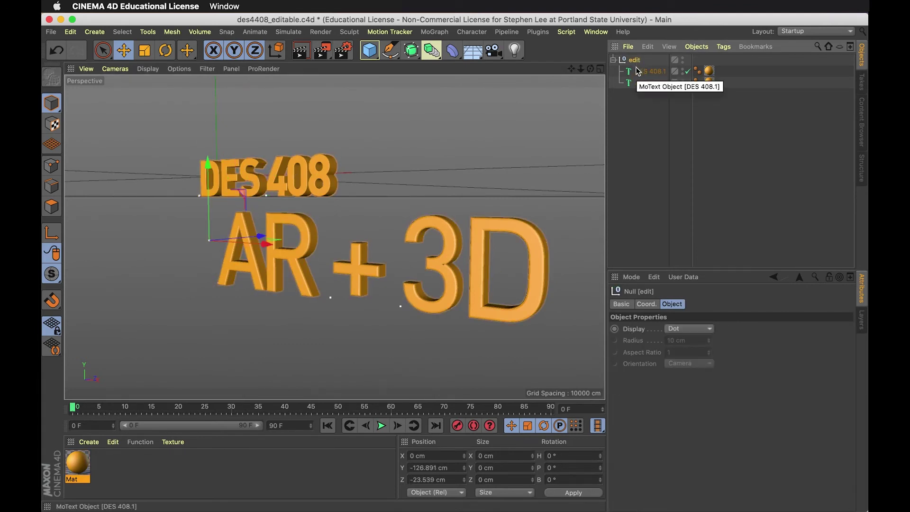
left_click(640, 81)
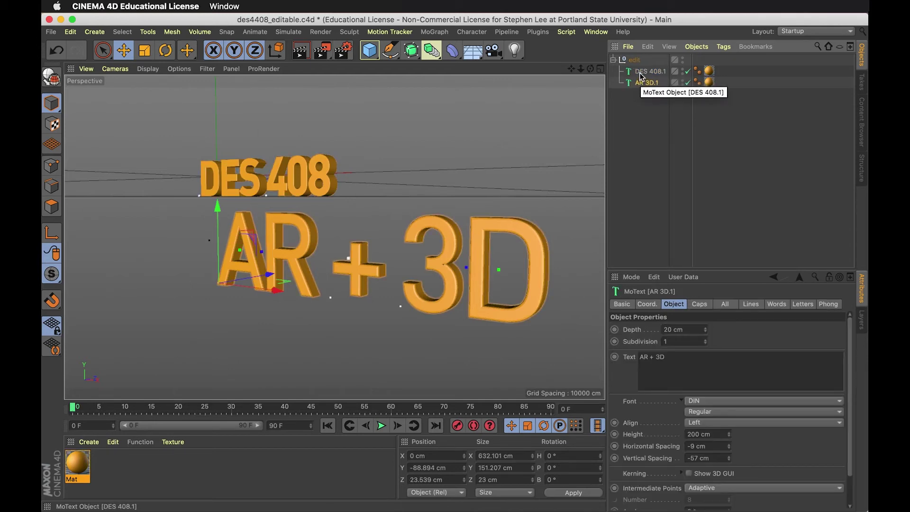
left_click(641, 74)
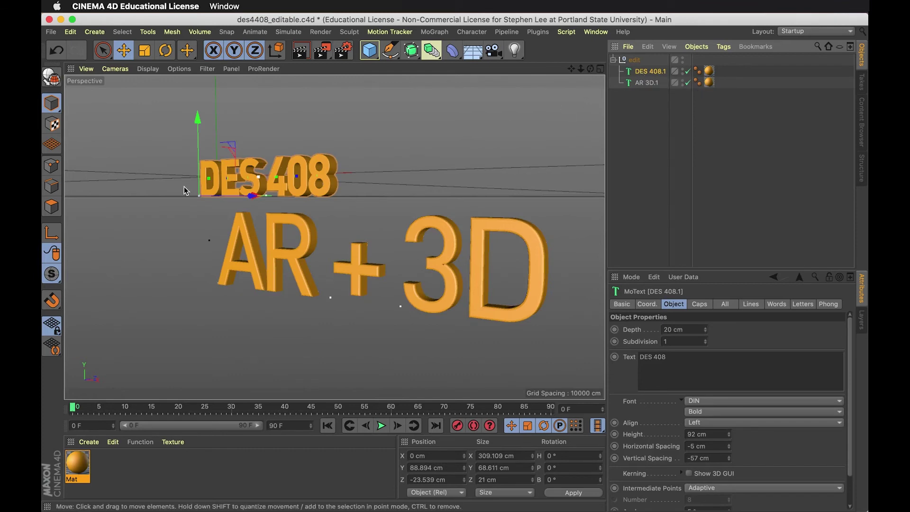
left_click(683, 158)
key("super+z")
Step: Export the scene in FBX format as des4408_editable.fbx in the DES408_AR folder with the default export settings
left_click(50, 32)
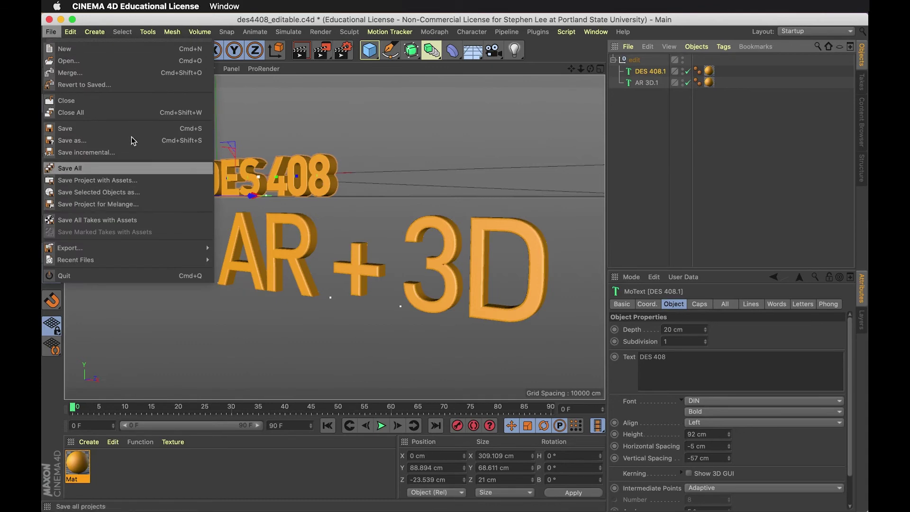
mouse_move(139, 248)
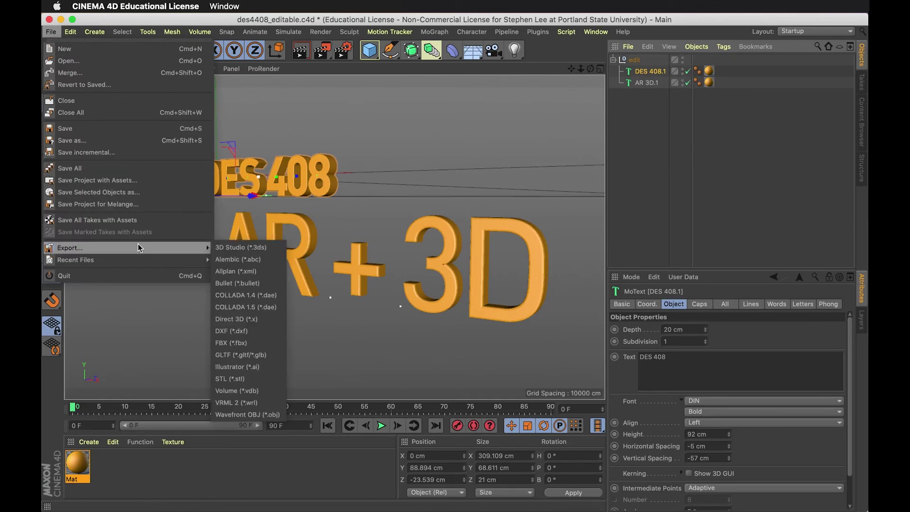
left_click(245, 349)
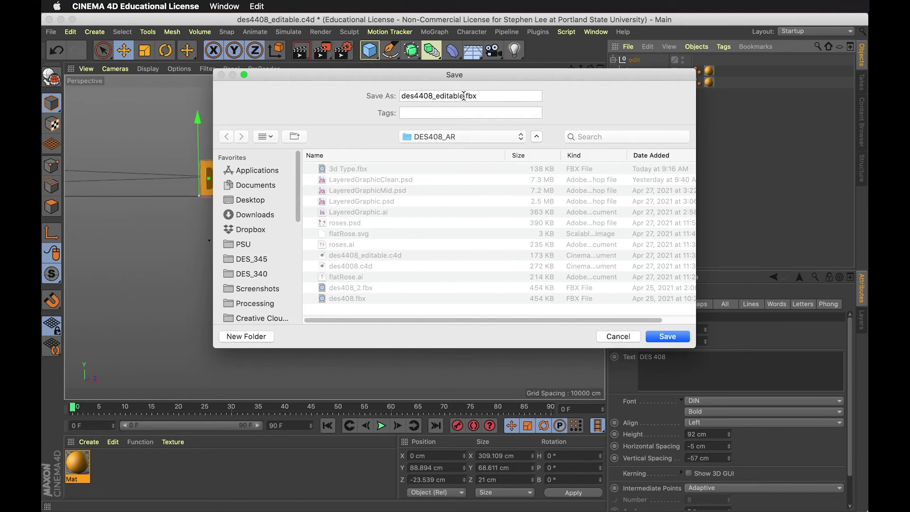
left_click(463, 96)
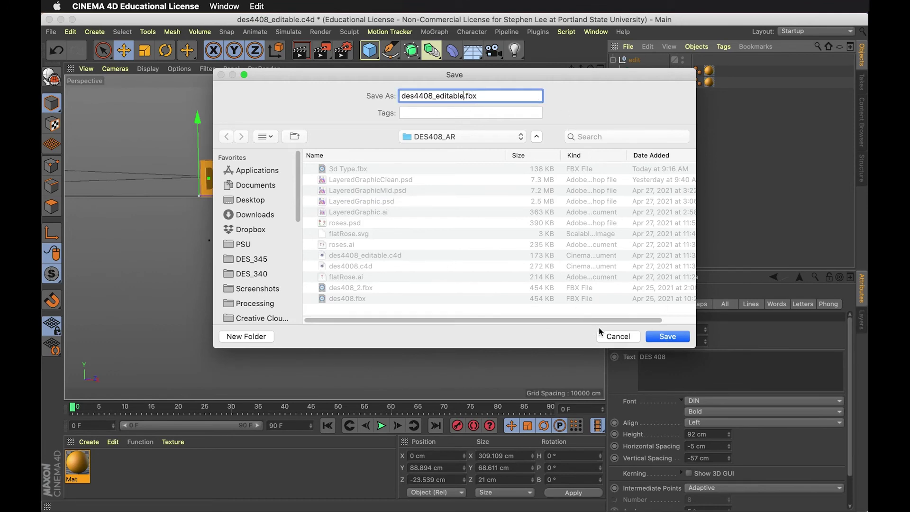
left_click(669, 337)
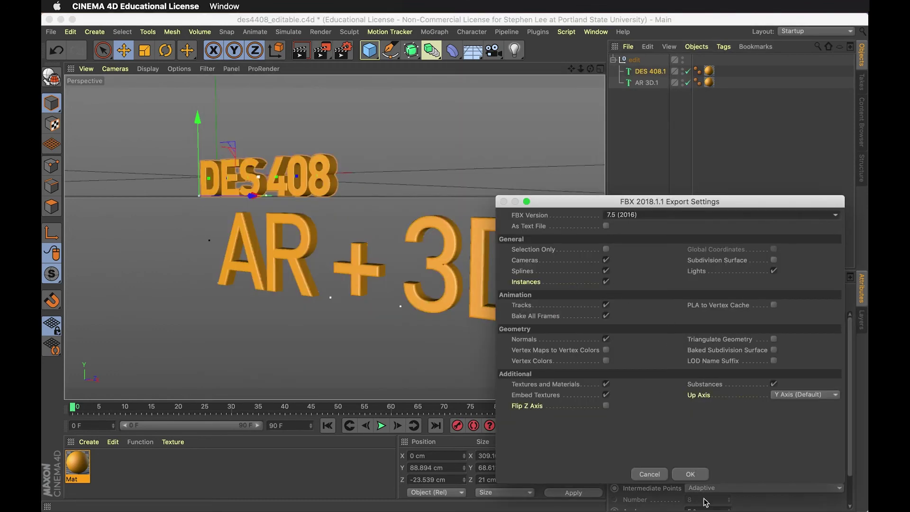
left_click(690, 475)
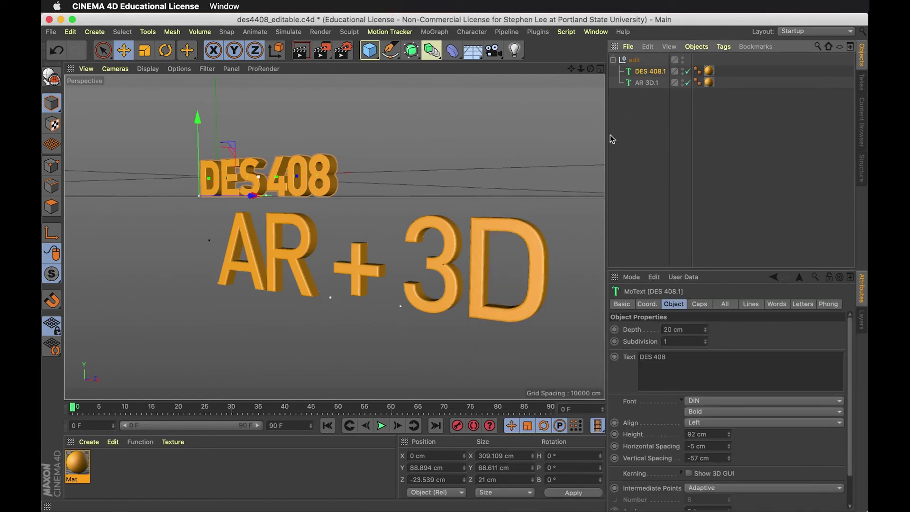
Step: Try appending an "a" to the DES 408.1 text and restore it to "DES 408"
left_click(670, 370)
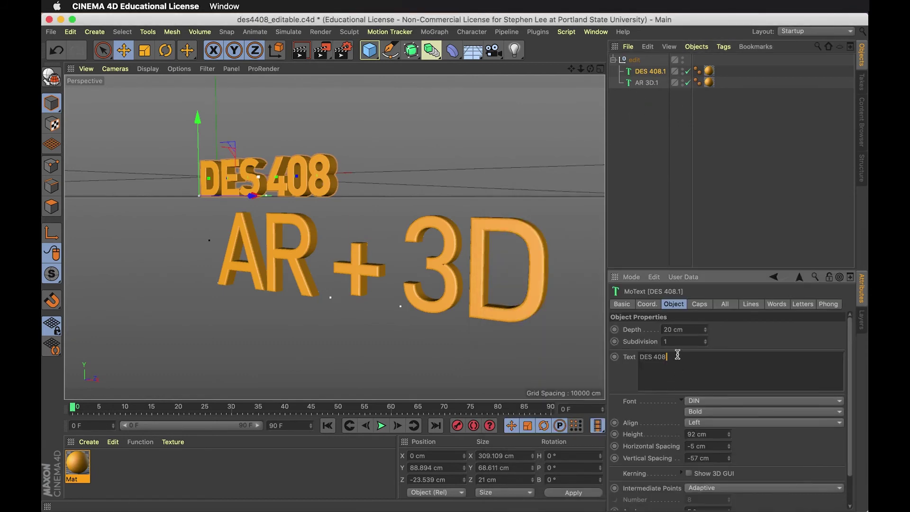
left_click(673, 362)
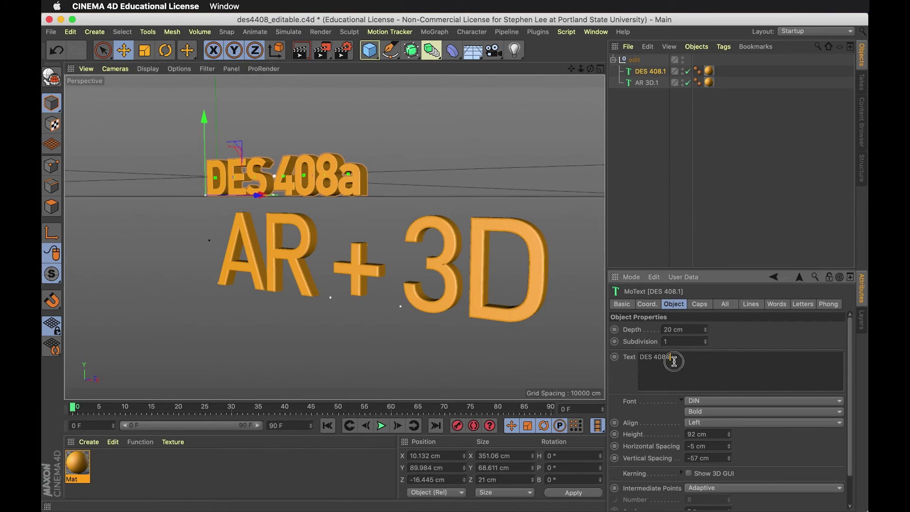
left_click(463, 345)
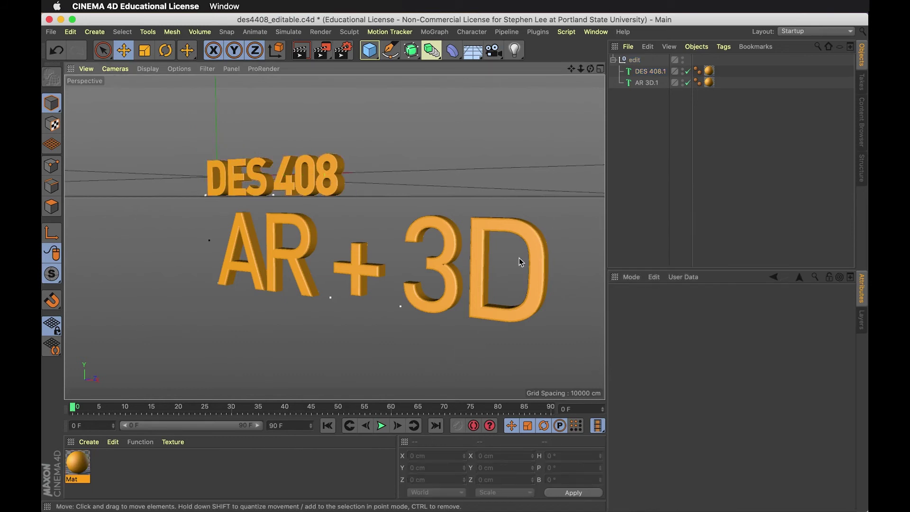
Step: Switch to Adobe Aero and import des4408_editable.fbx into the 3D Type scene, leaving the model deselected
key("super+Tab")
key("super+Tab")
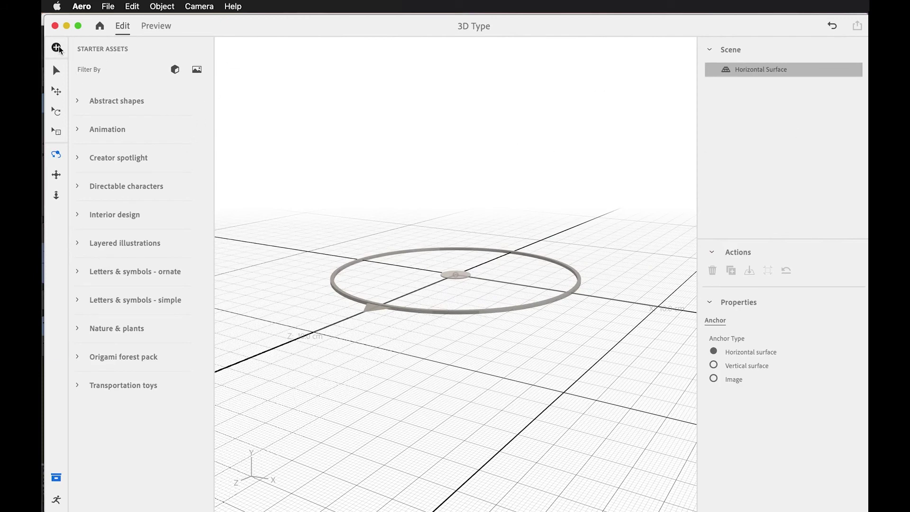
left_click(55, 48)
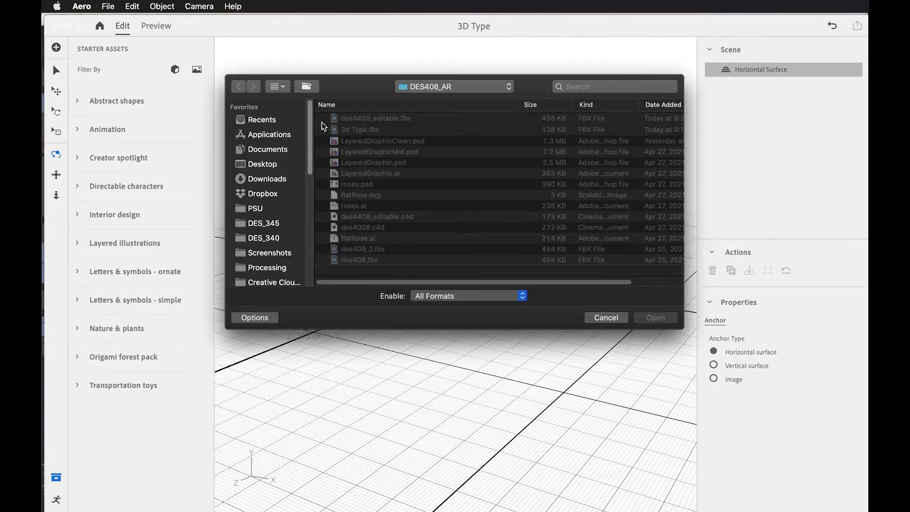
left_click(389, 121)
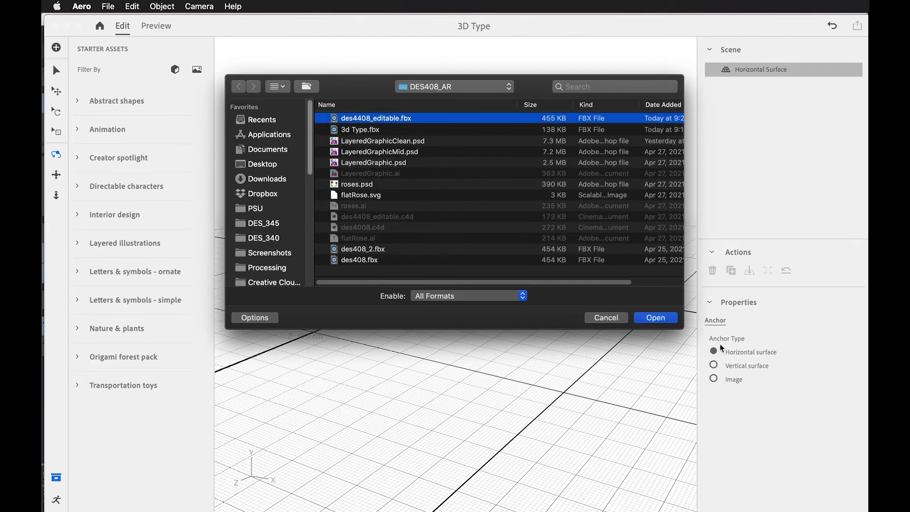
left_click(656, 318)
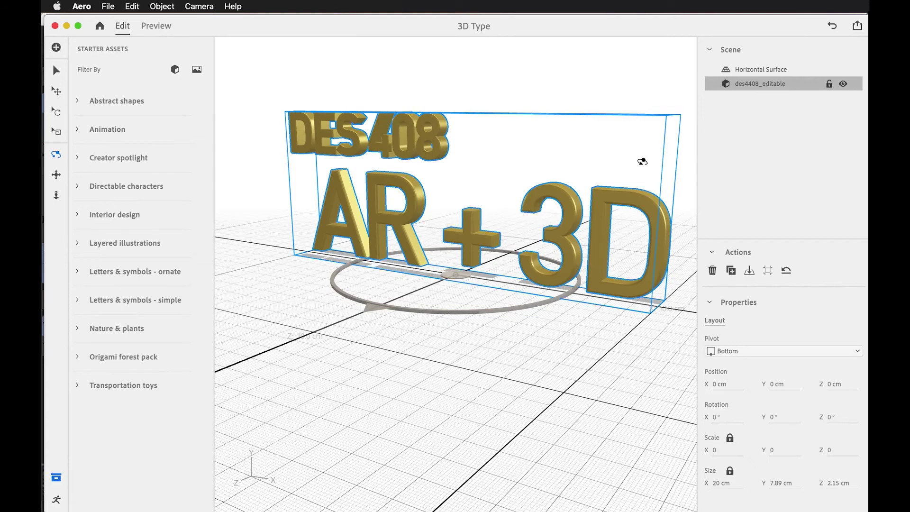
left_click(725, 95)
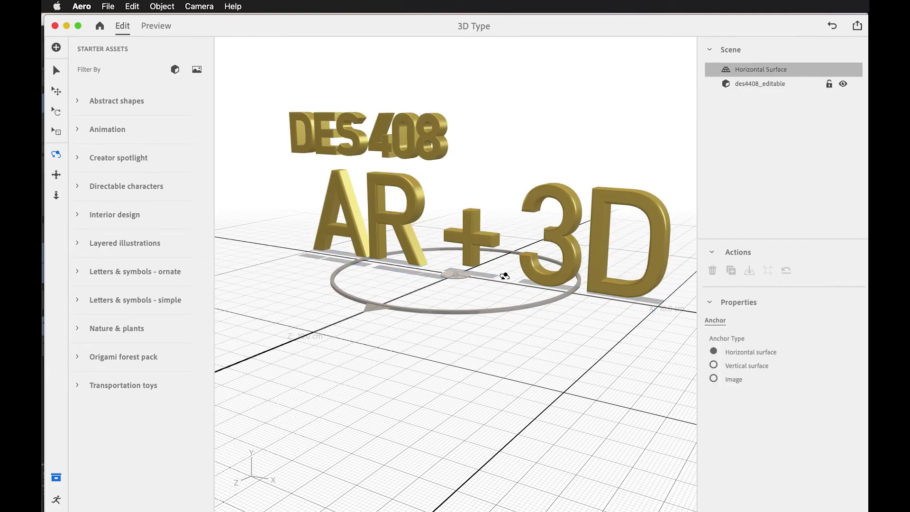
Step: Examine the imported des4408_editable title from several angles on the horizontal surface
left_click_drag(495, 285, 424, 169)
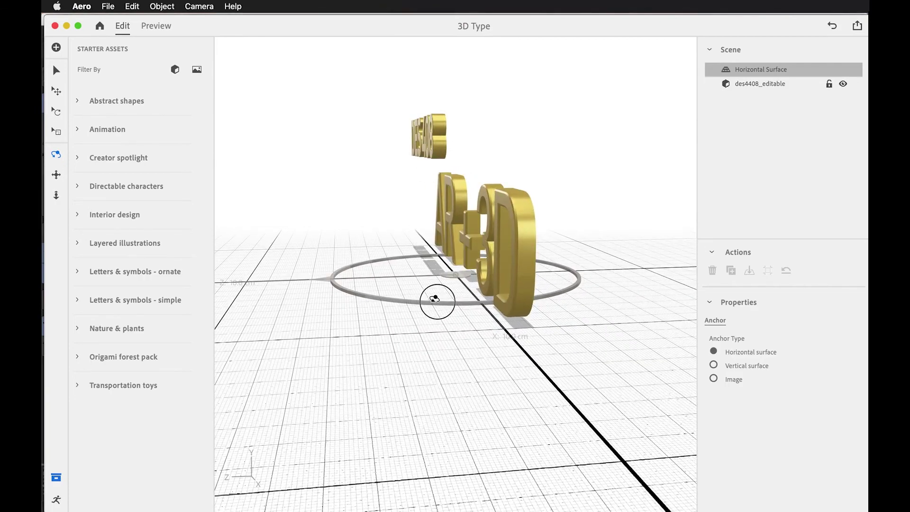
left_click_drag(432, 298, 523, 296)
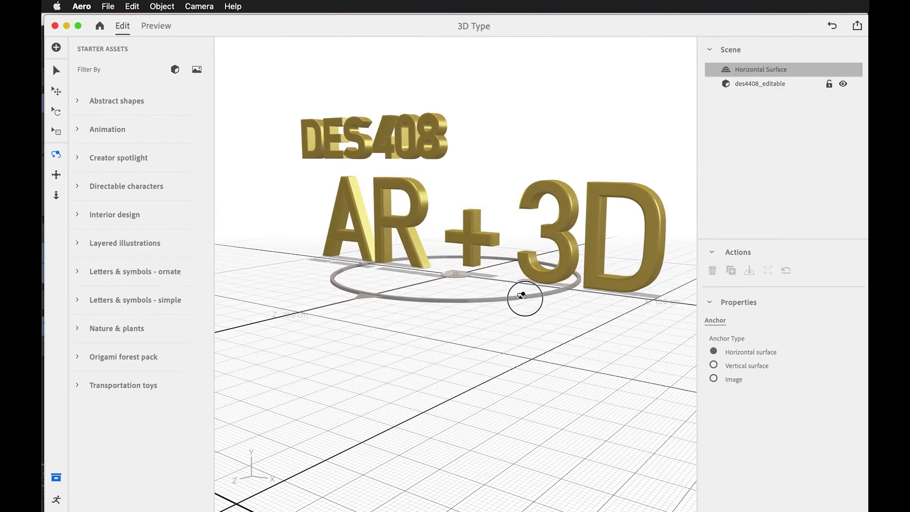
left_click(726, 85)
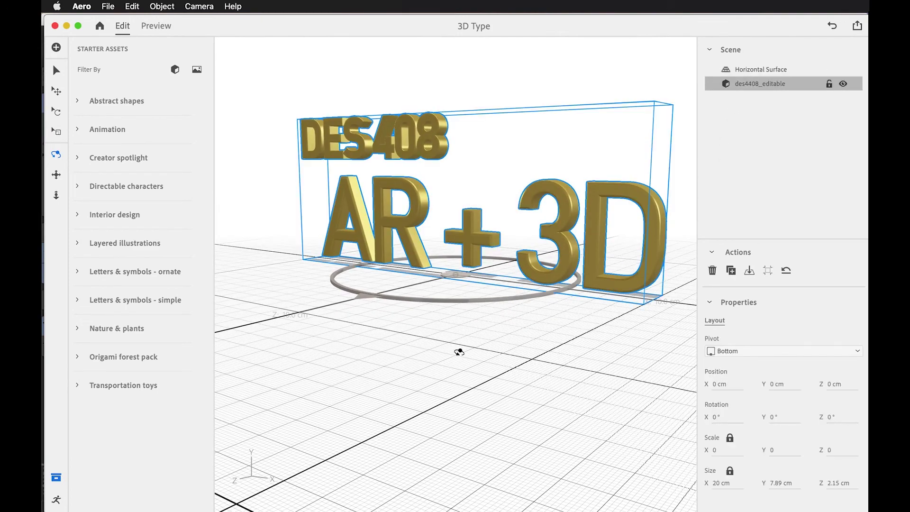
left_click_drag(459, 352, 430, 378)
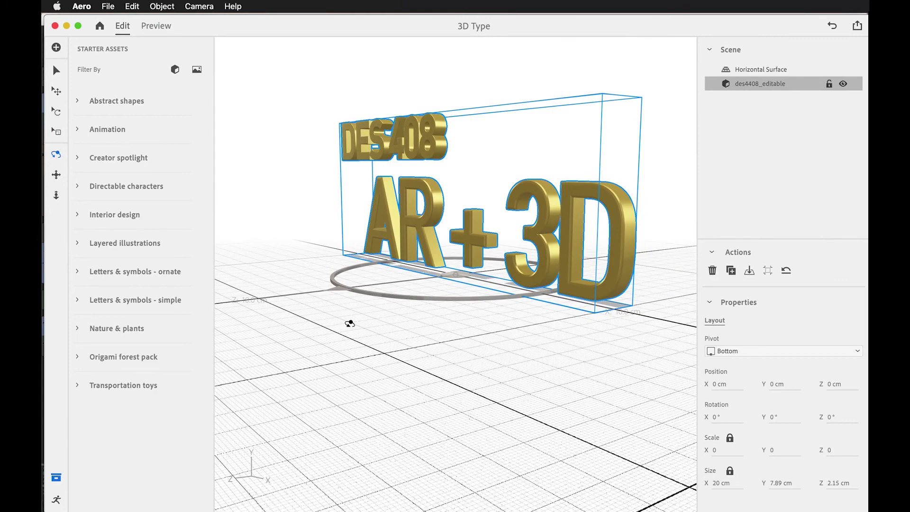
left_click_drag(386, 264, 456, 272)
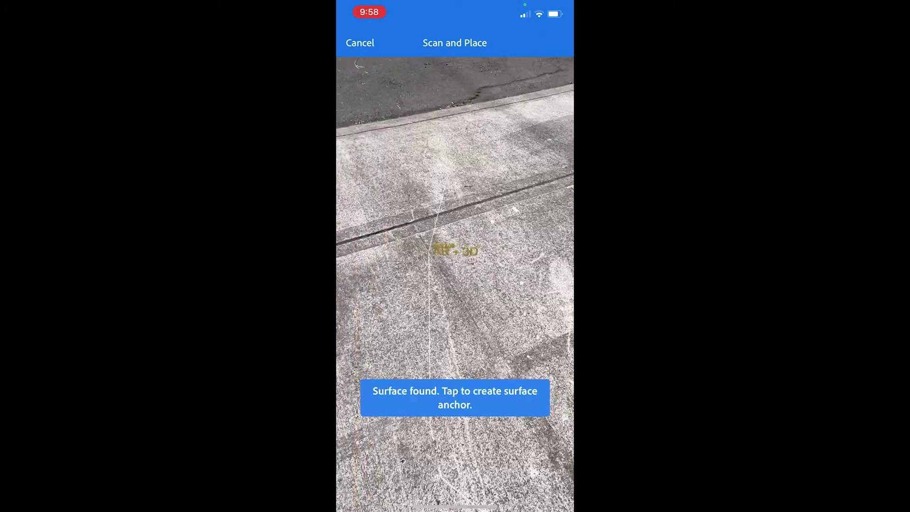
Step: Anchor the scene to the detected pavement surface in the Aero mobile app and show its list of objects
left_click(452, 251)
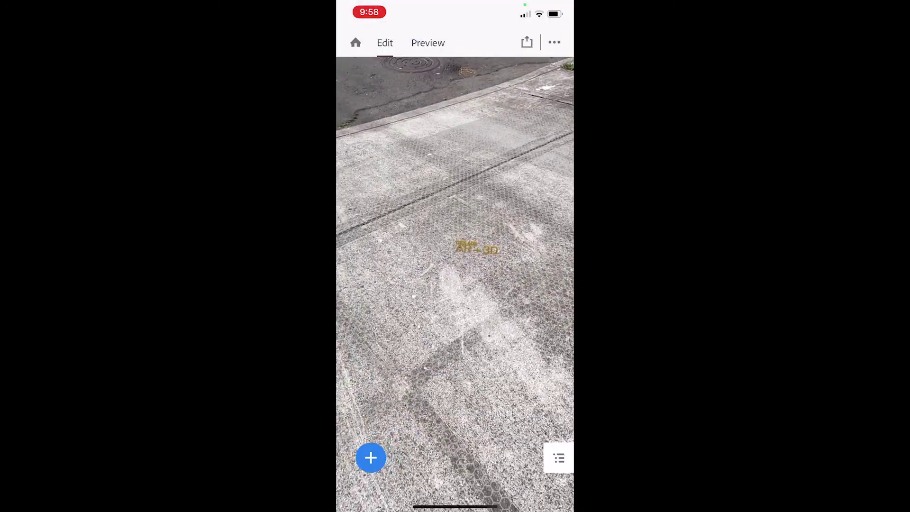
left_click(559, 457)
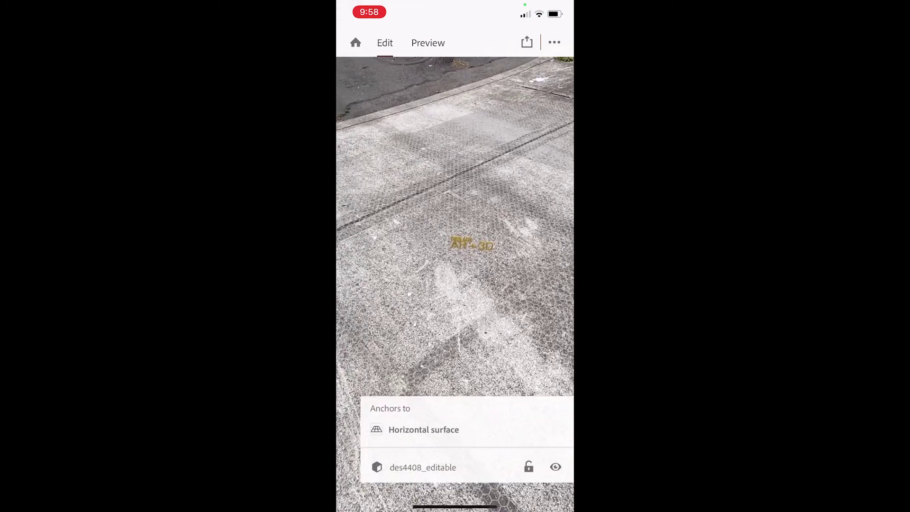